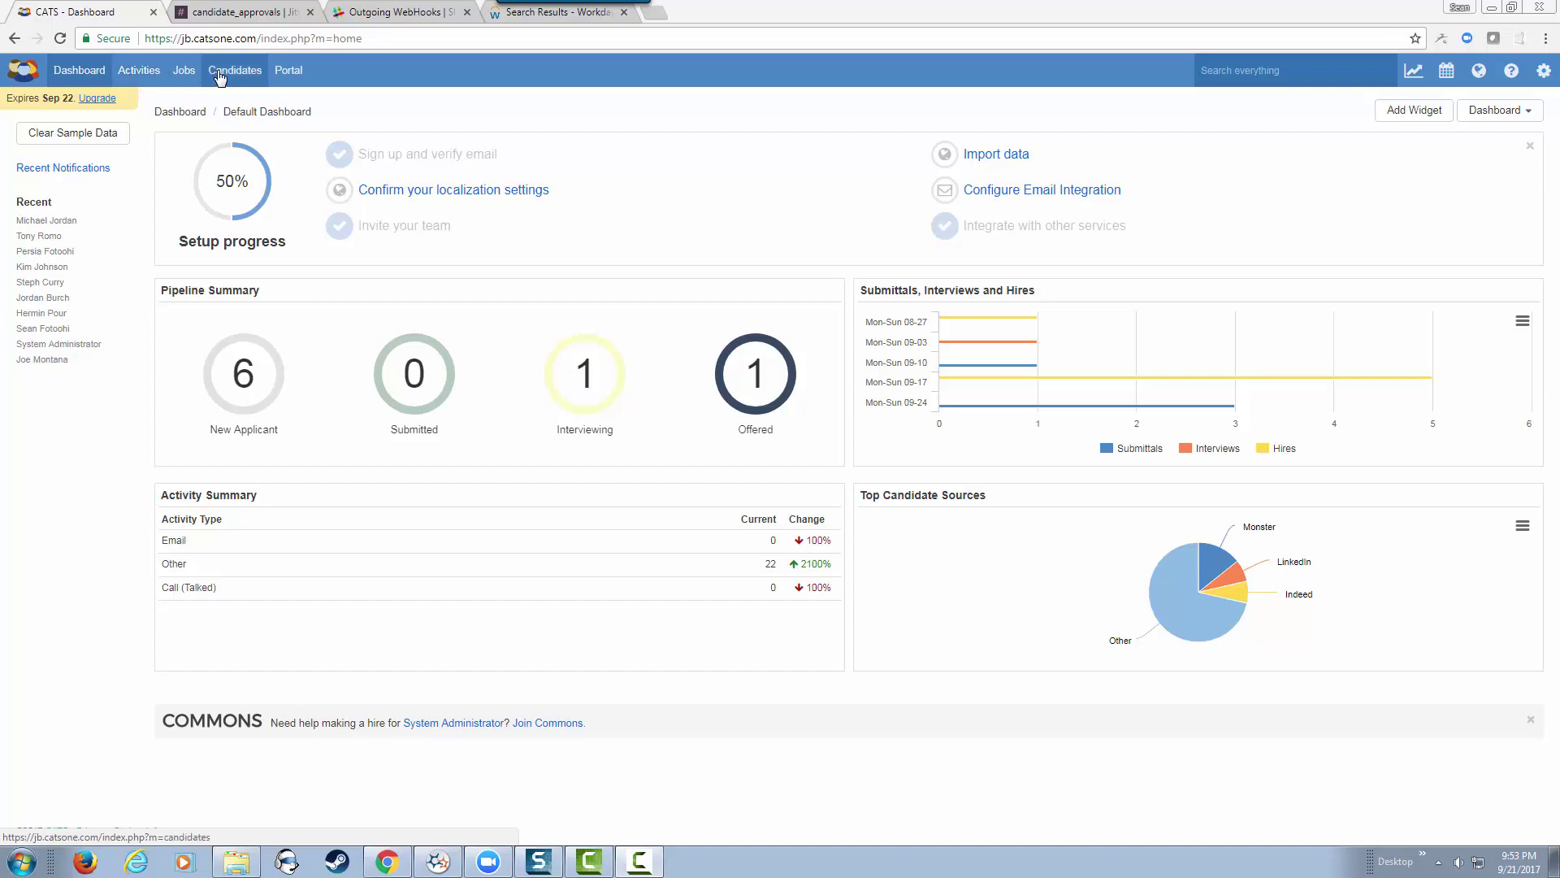
Step: Start a new candidate and enter the candidate's first and last name with title CEO
click(219, 73)
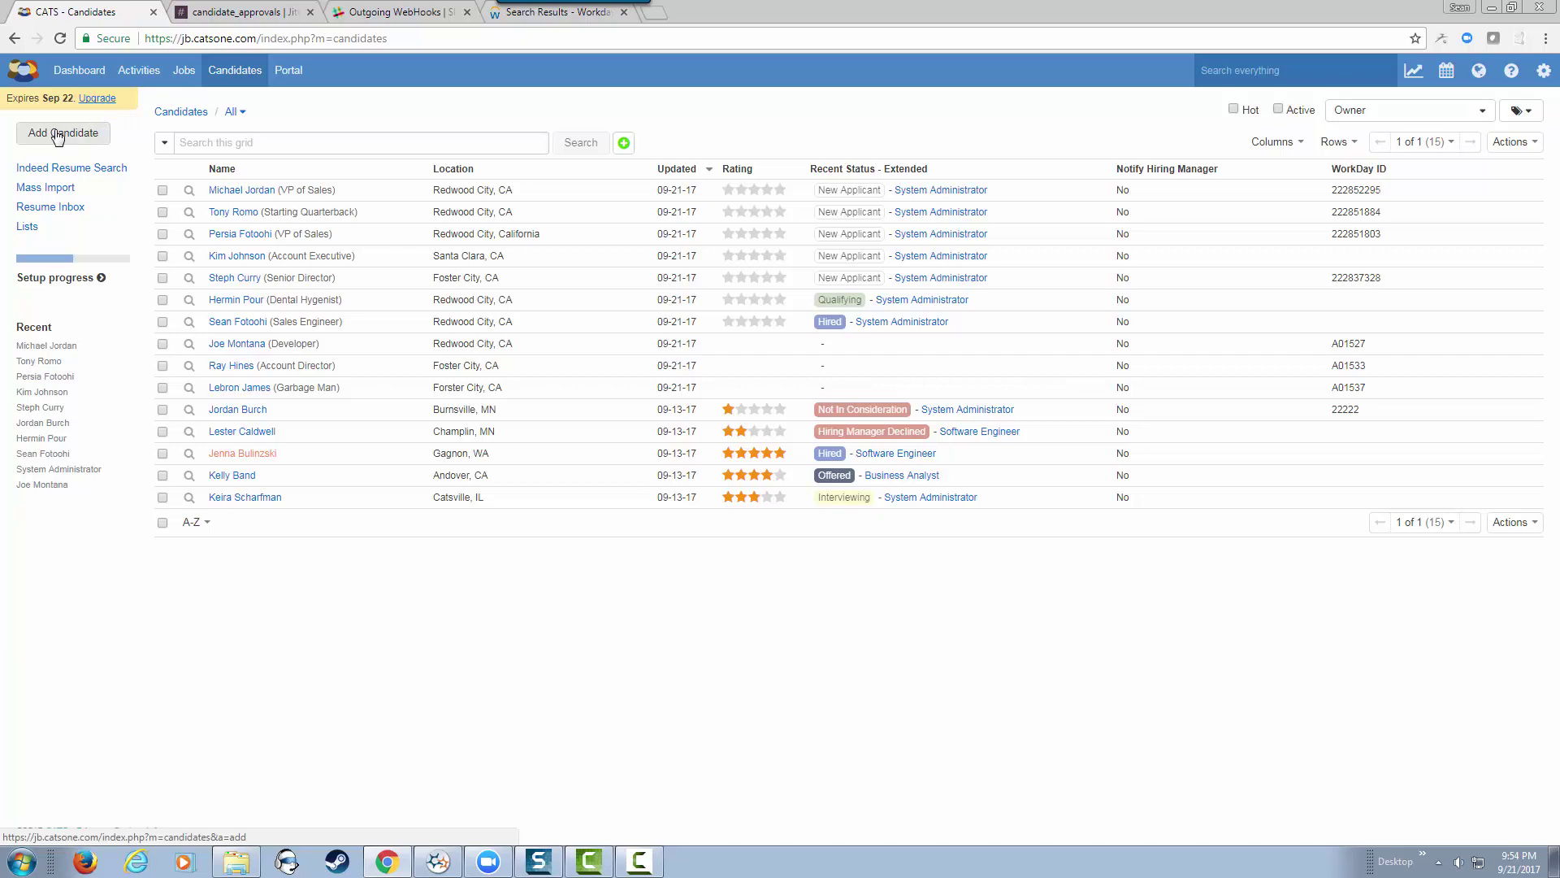
click(57, 135)
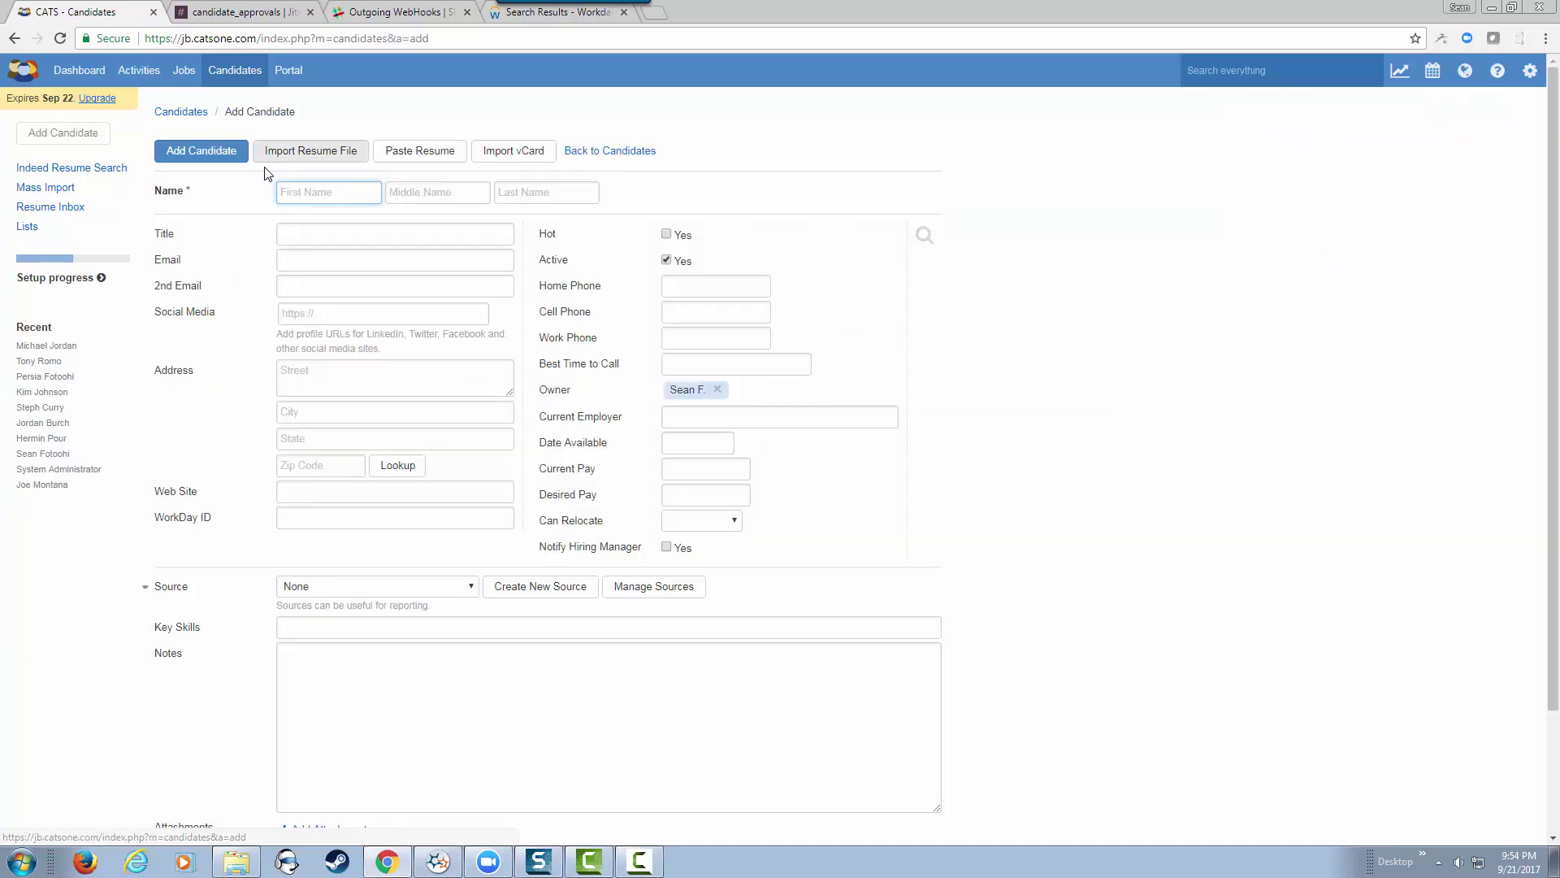
text(Bill)
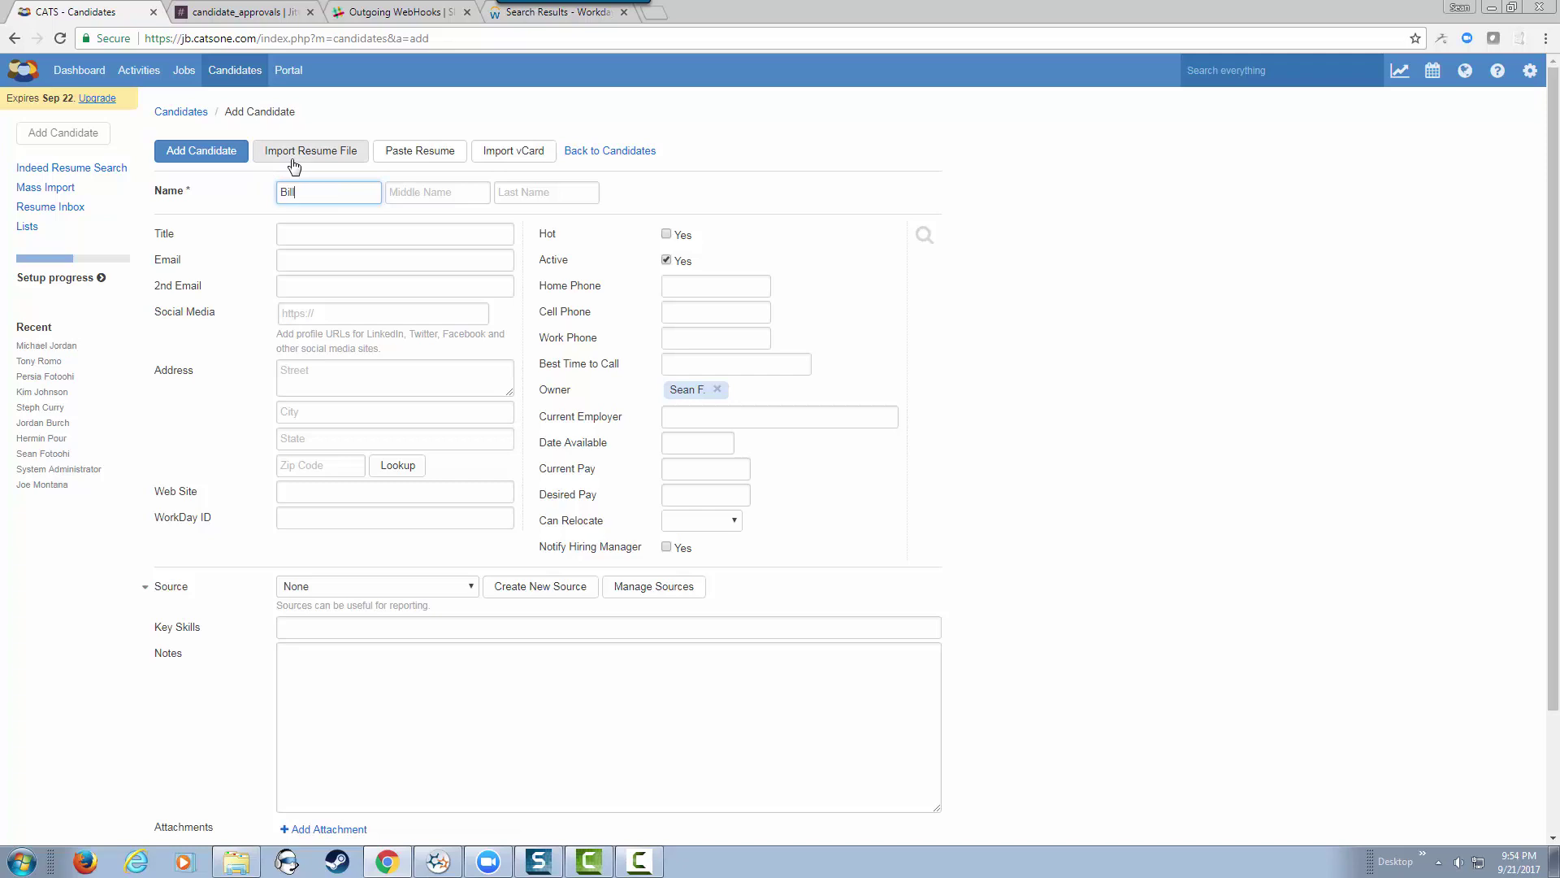
key(Tab)
key(Tab)
text(Gates)
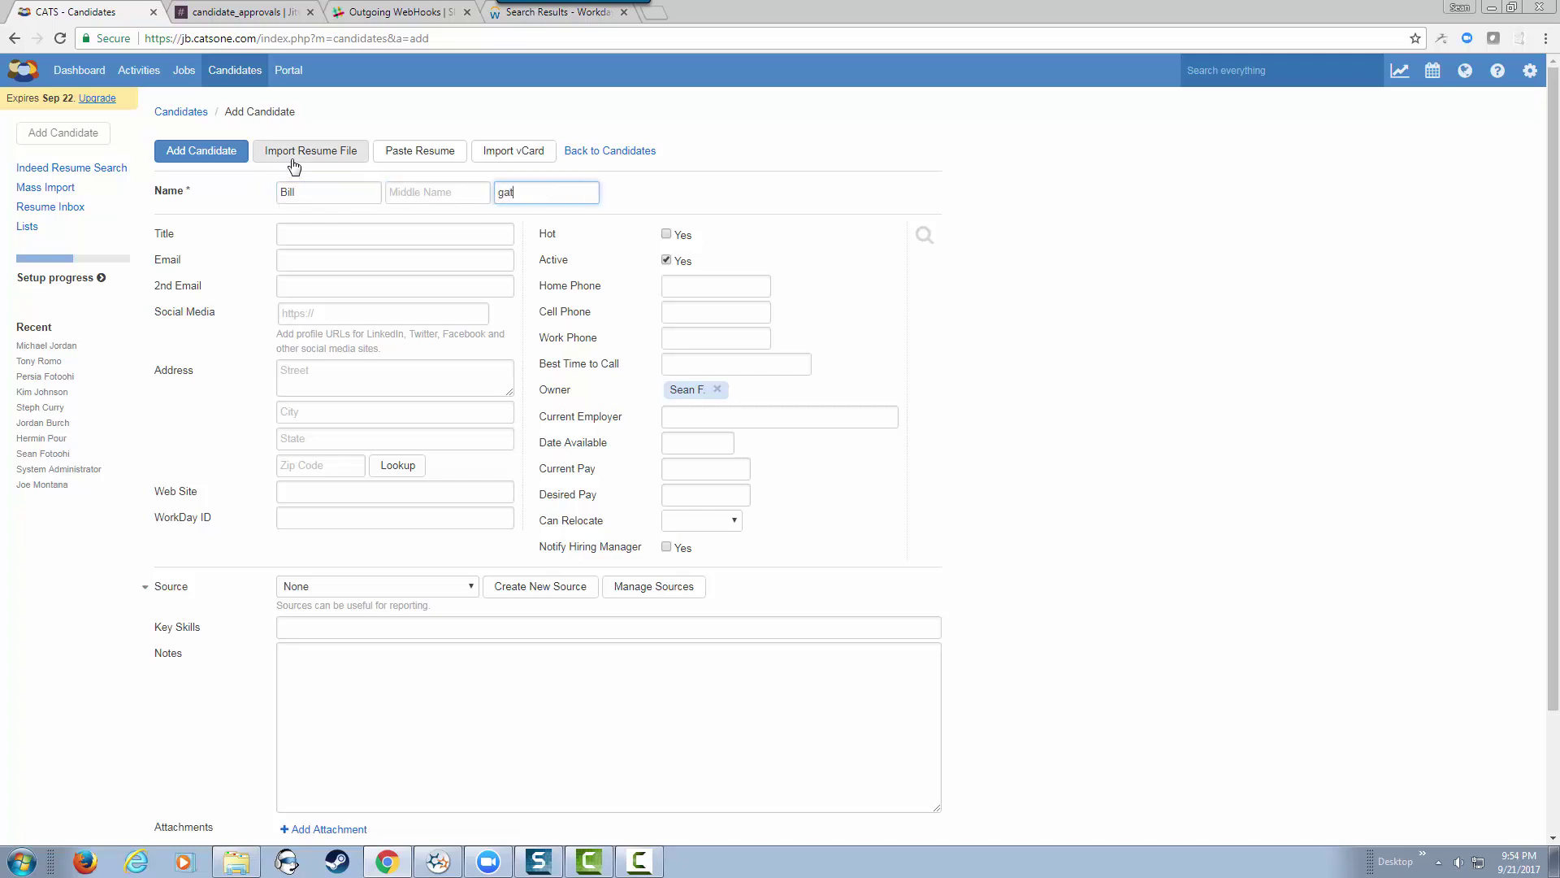
key(BackSpace)
key(BackSpace)
key(BackSpace)
key(BackSpace)
key(BackSpace)
text(Gates)
key(Tab)
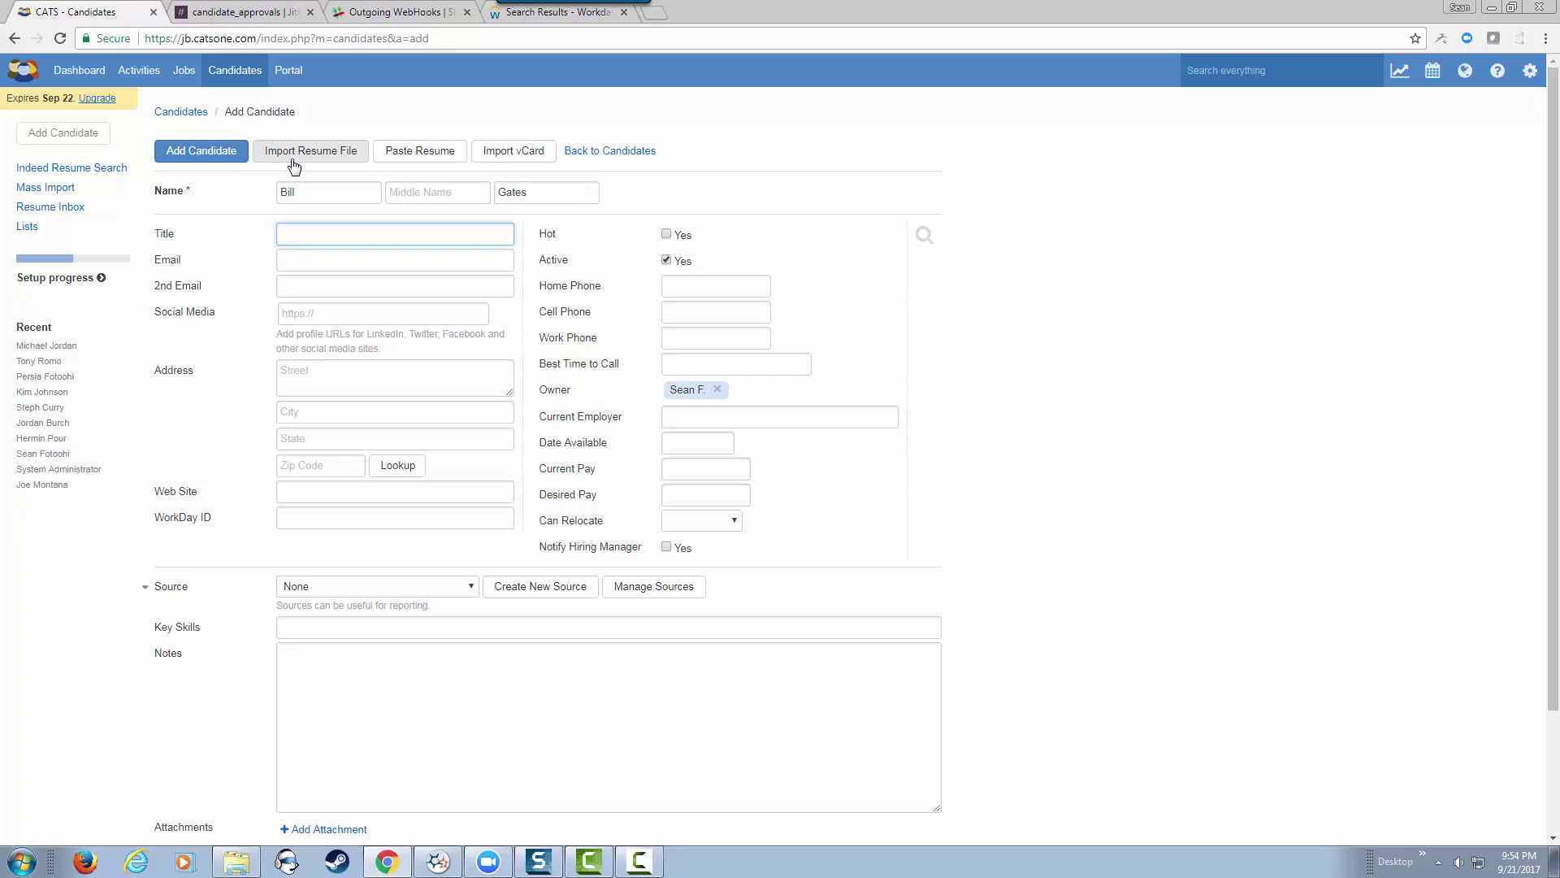
text(CEO)
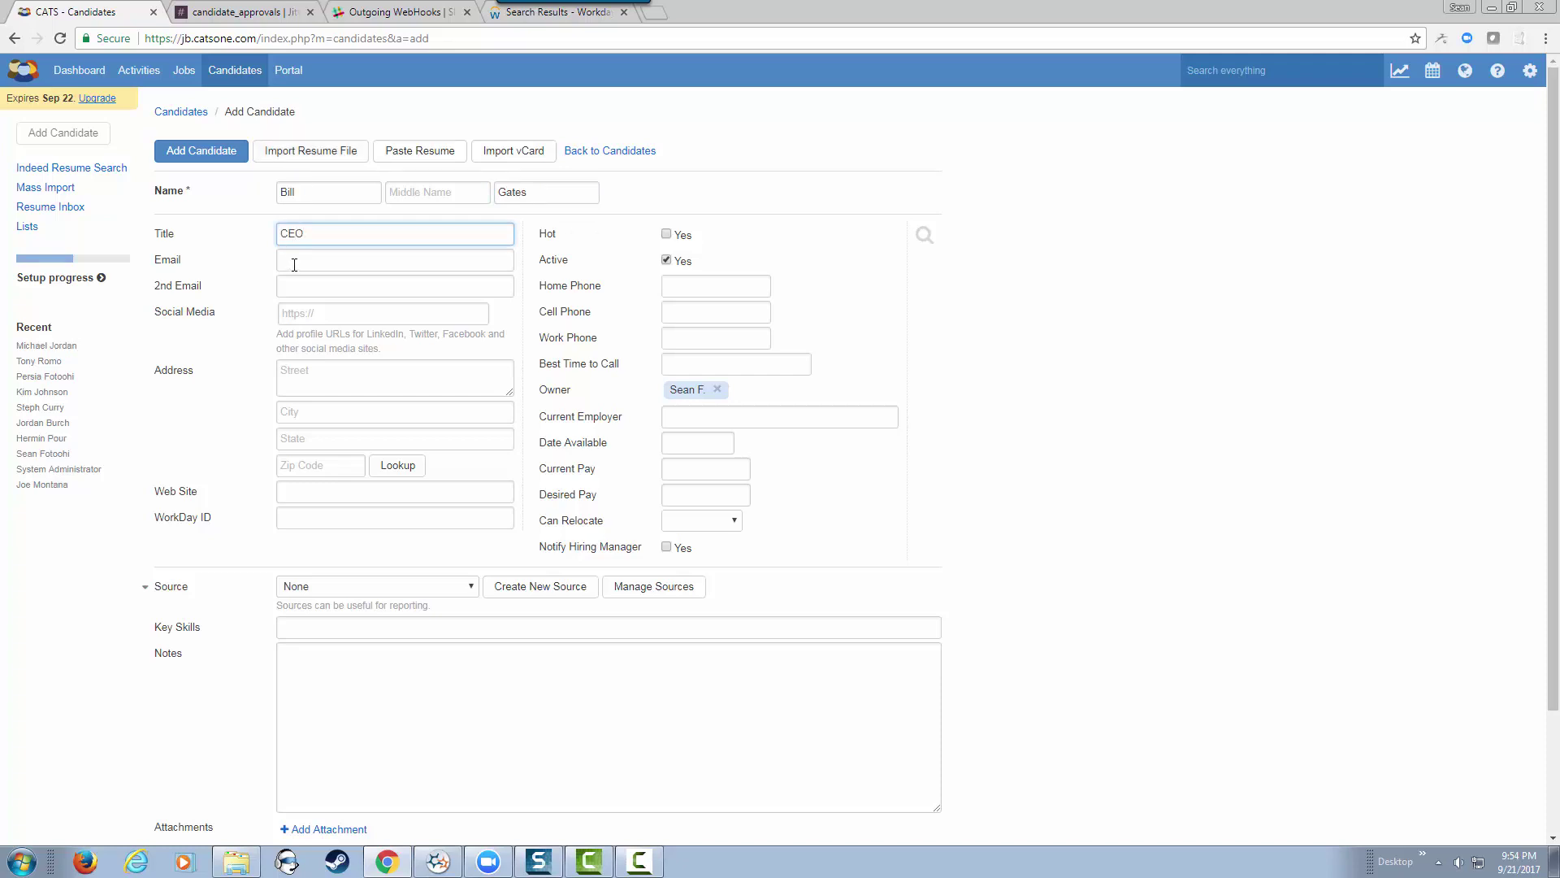
Step: Fill in the candidate's e-mail and home street address, city, state and zip code
click(294, 261)
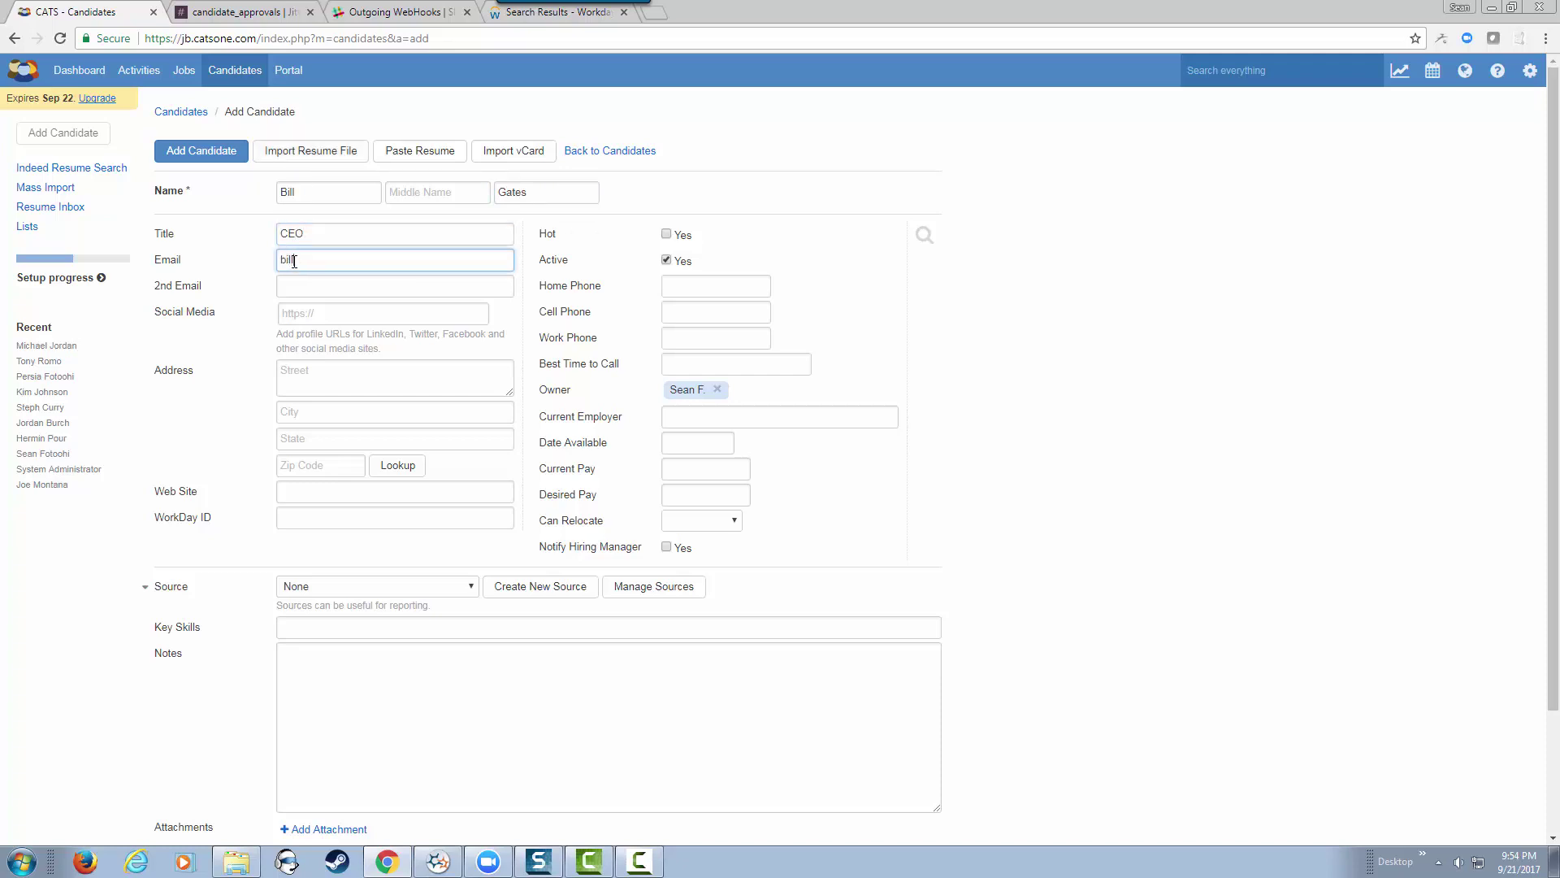
click(417, 386)
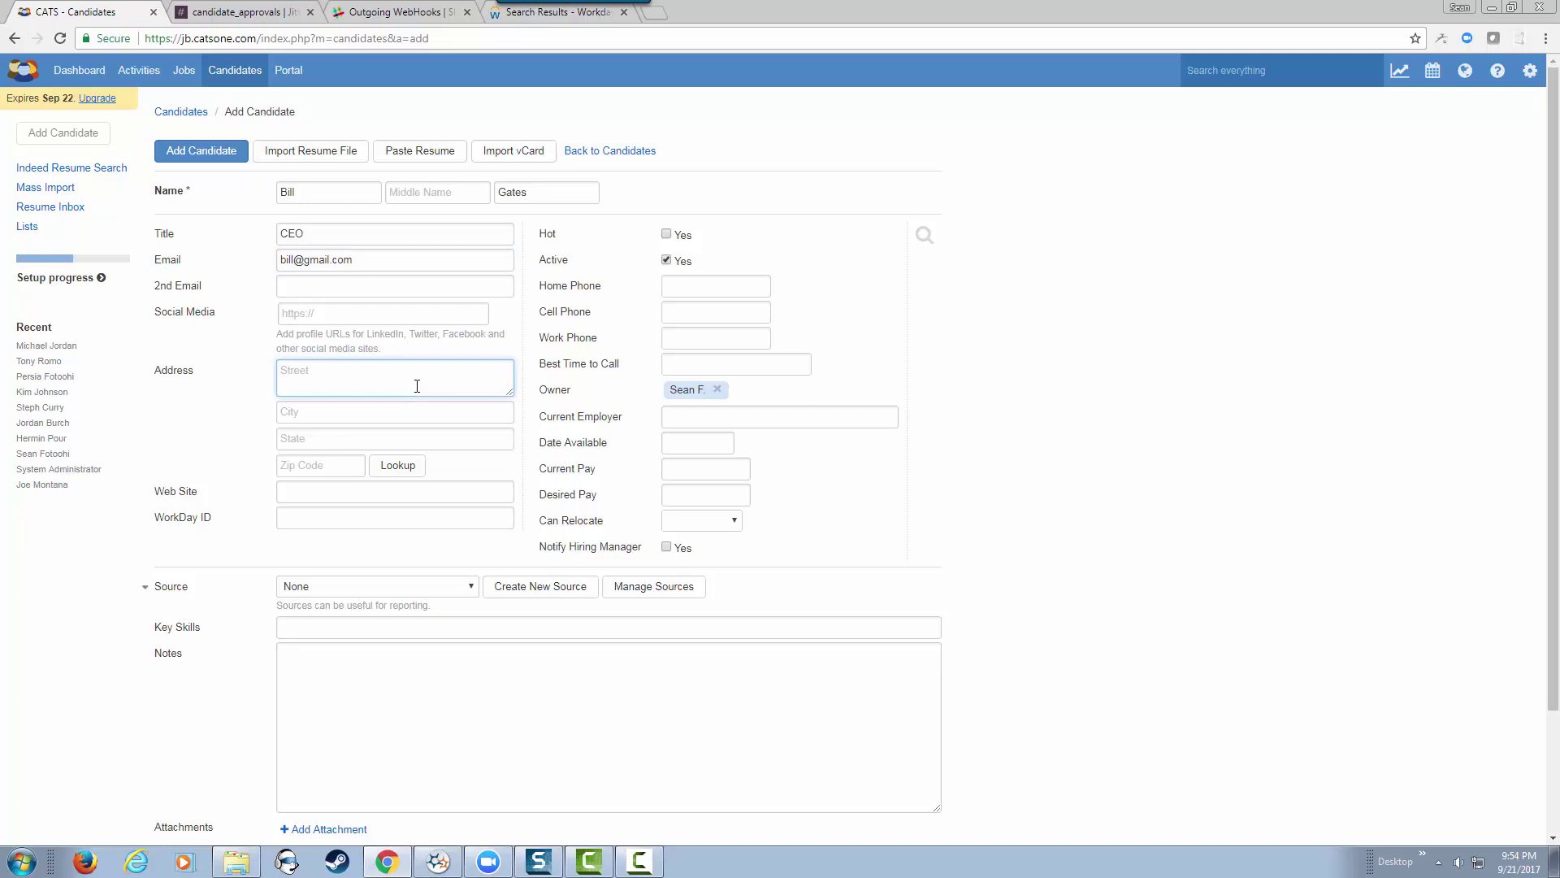
key(Tab)
text(Re)
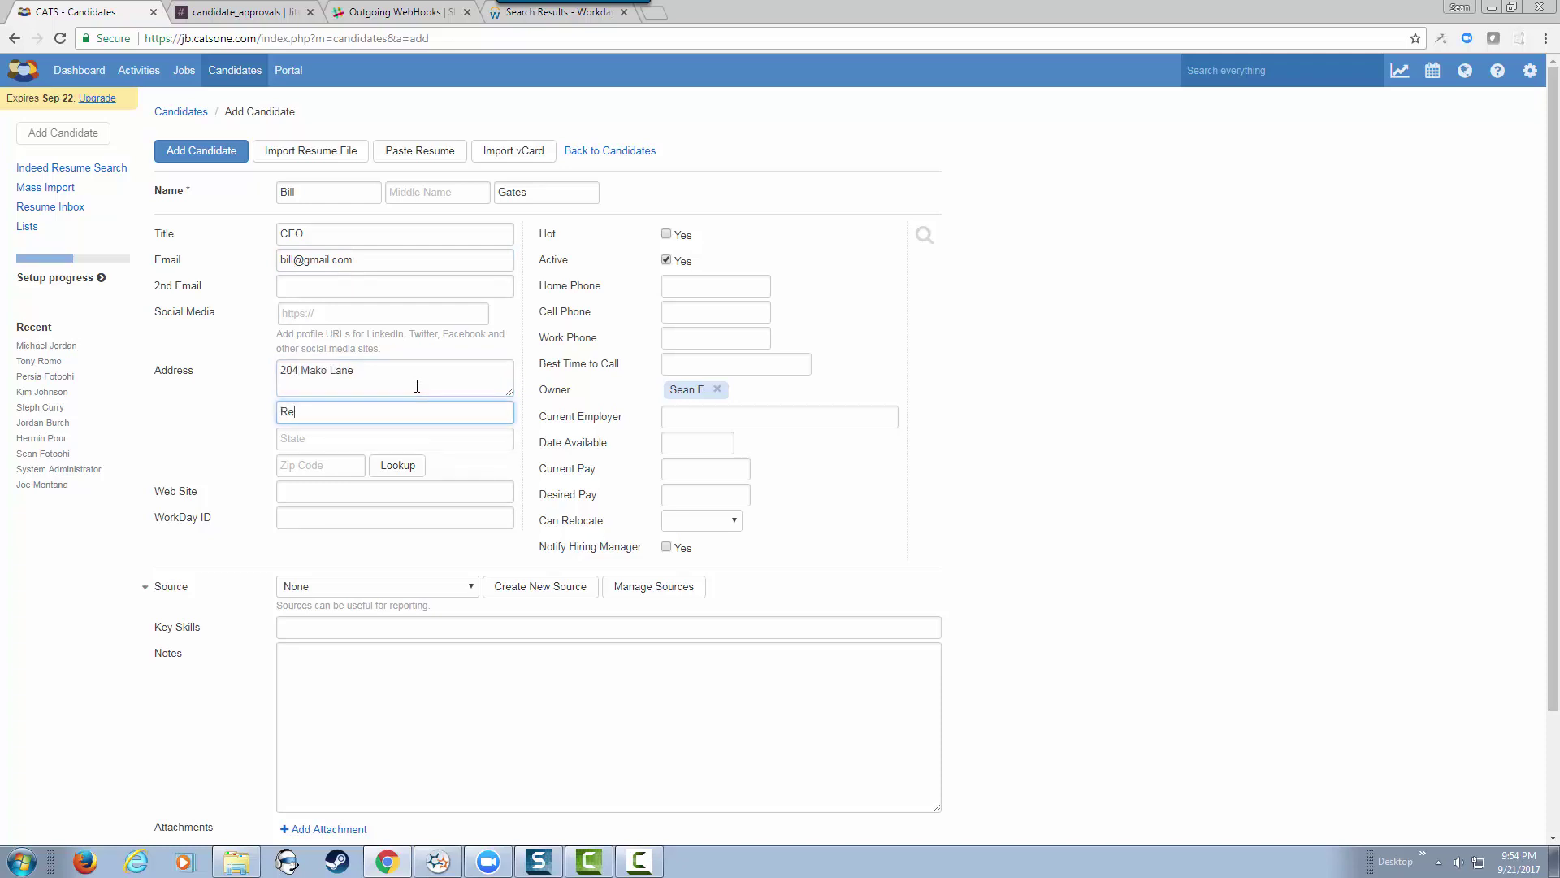
text(dwood City)
key(Tab)
text(CA)
key(Tab)
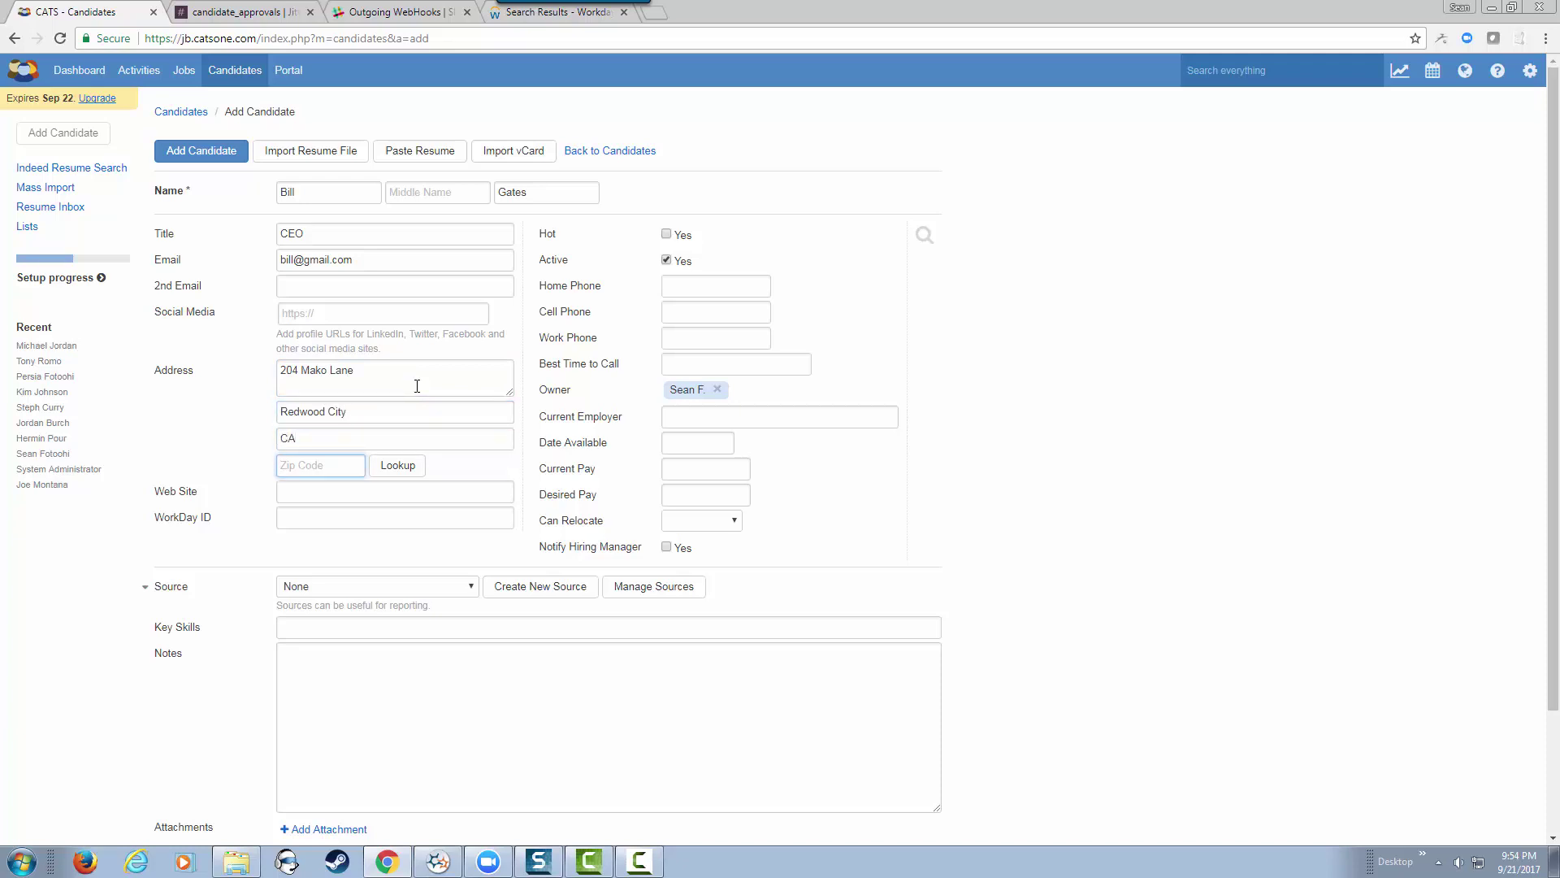
text(94065)
Step: Enter the candidate's home phone and reuse the same number for cell and work phone
click(700, 290)
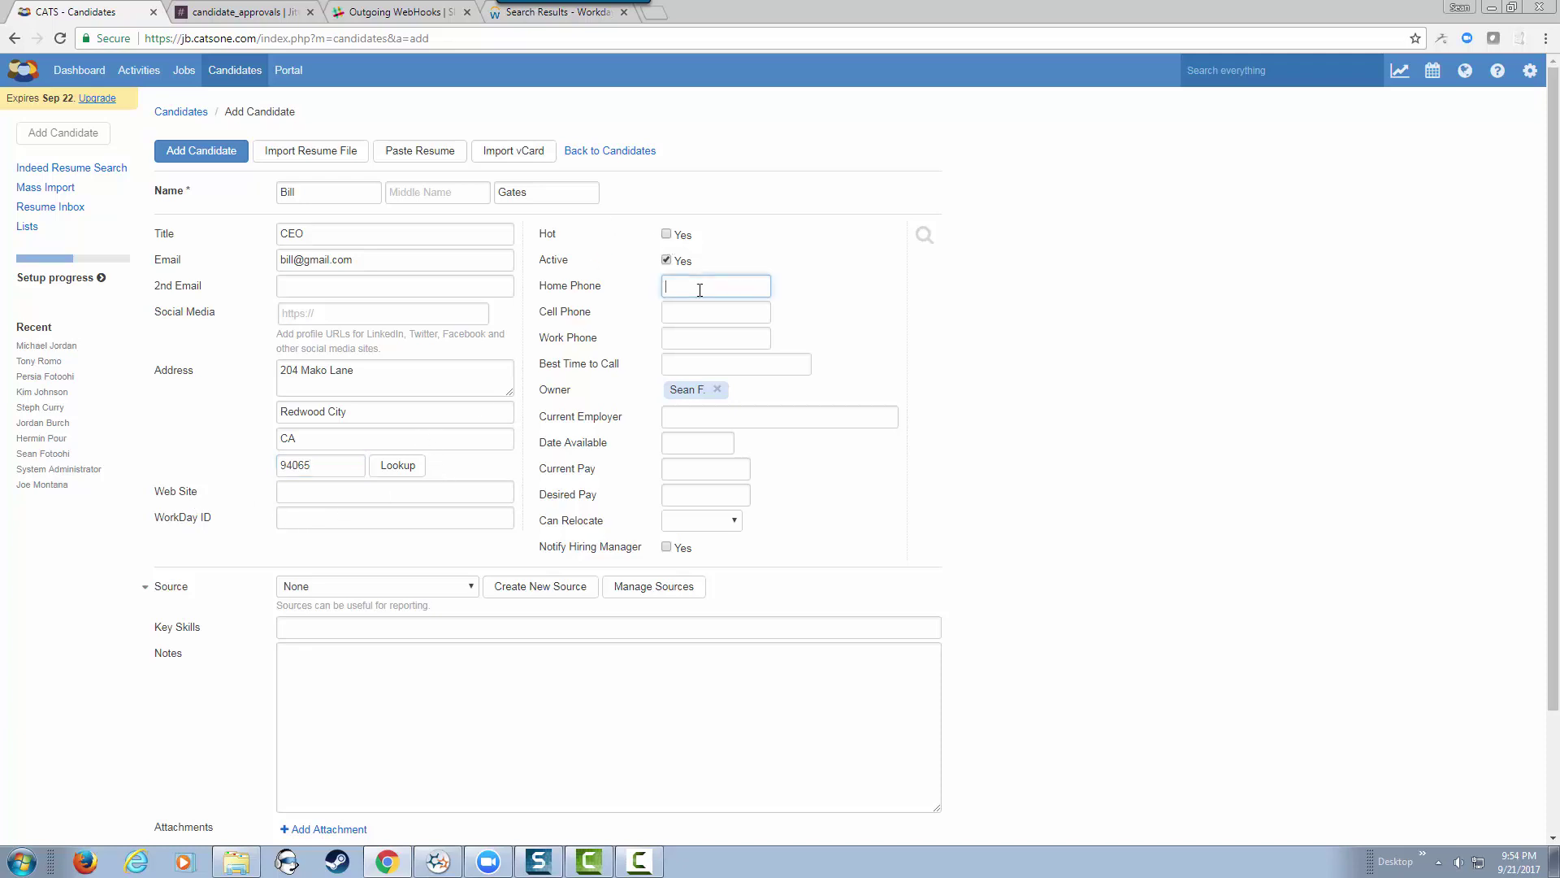
text(5551212)
drag(709, 286, 638, 291)
key(ctrl+c)
click(692, 312)
key(ctrl+v)
click(692, 338)
key(ctrl+v)
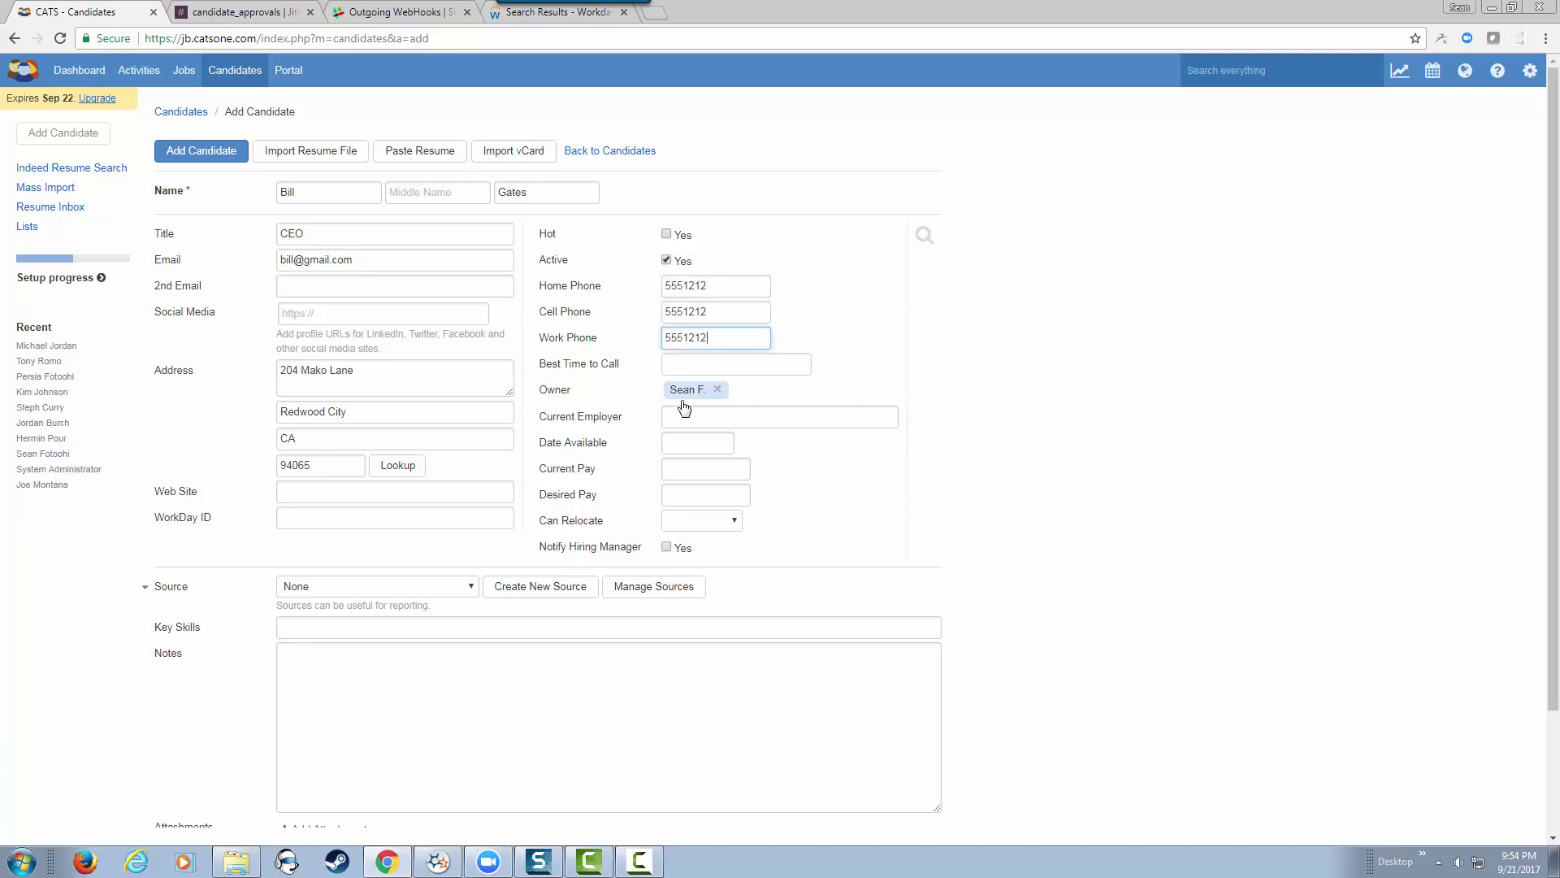
Step: Set employer Microsoft, availability 09-25-2017, current pay 120000 and desired pay 150000
click(702, 411)
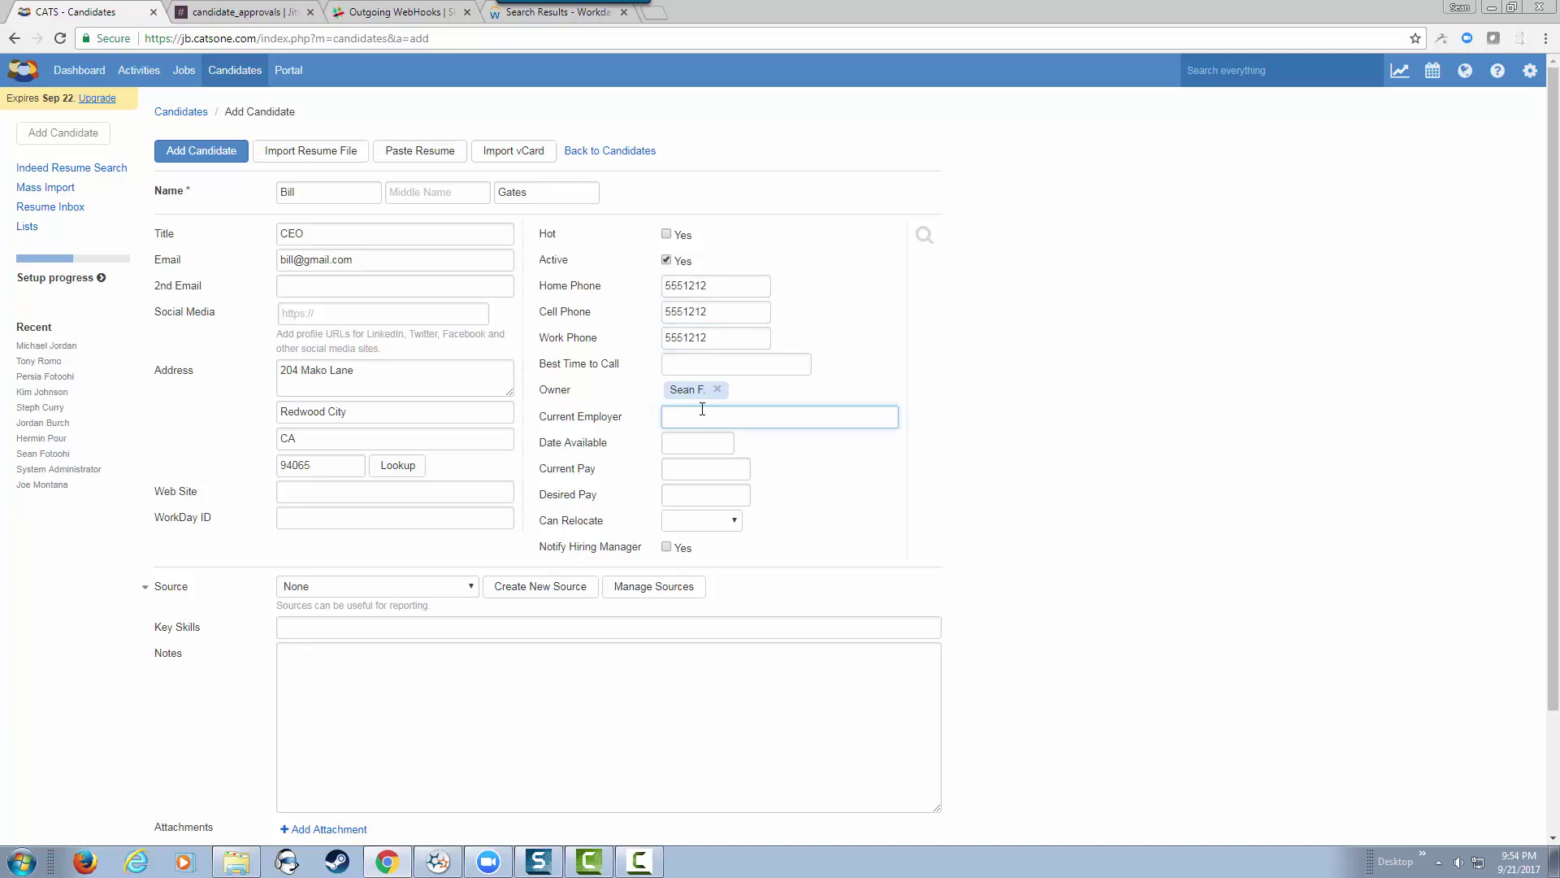
text(Microsoft)
click(703, 446)
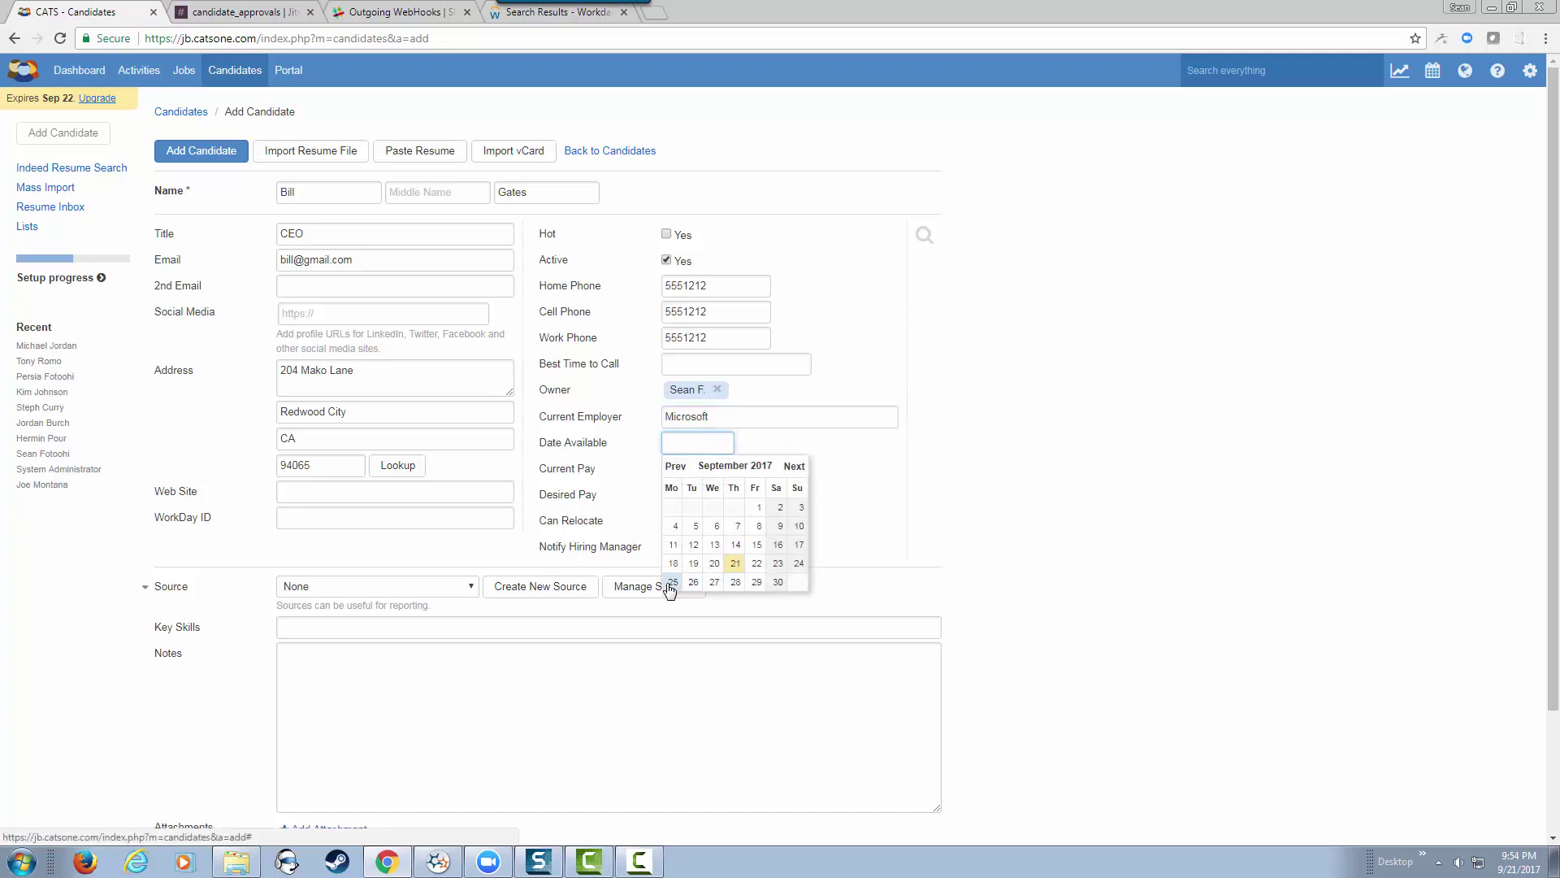
click(673, 582)
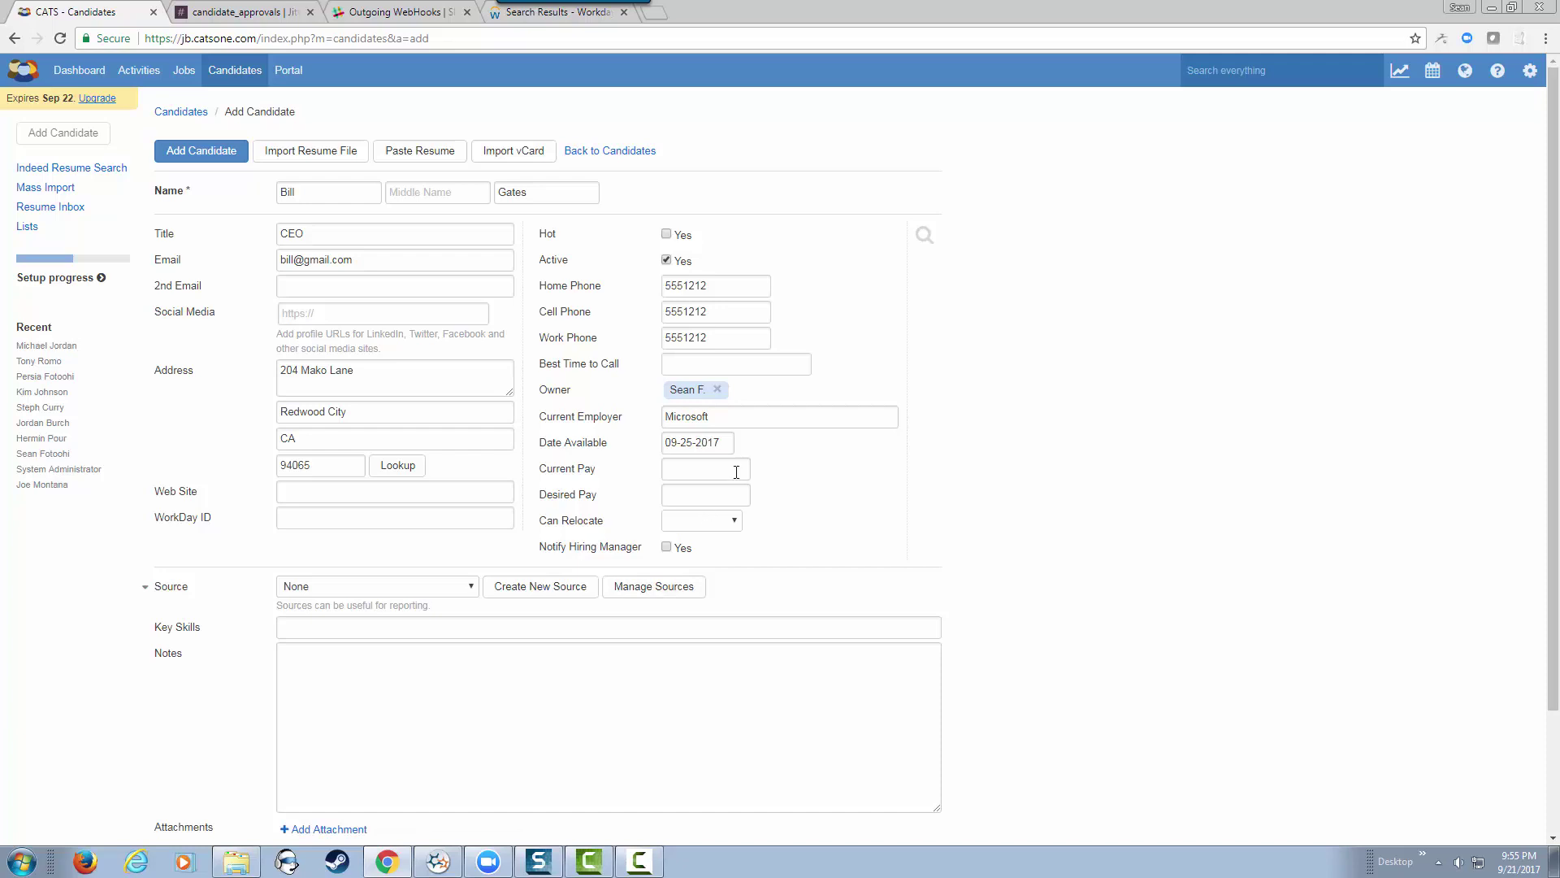
click(739, 469)
text(120000)
key(Tab)
text(15)
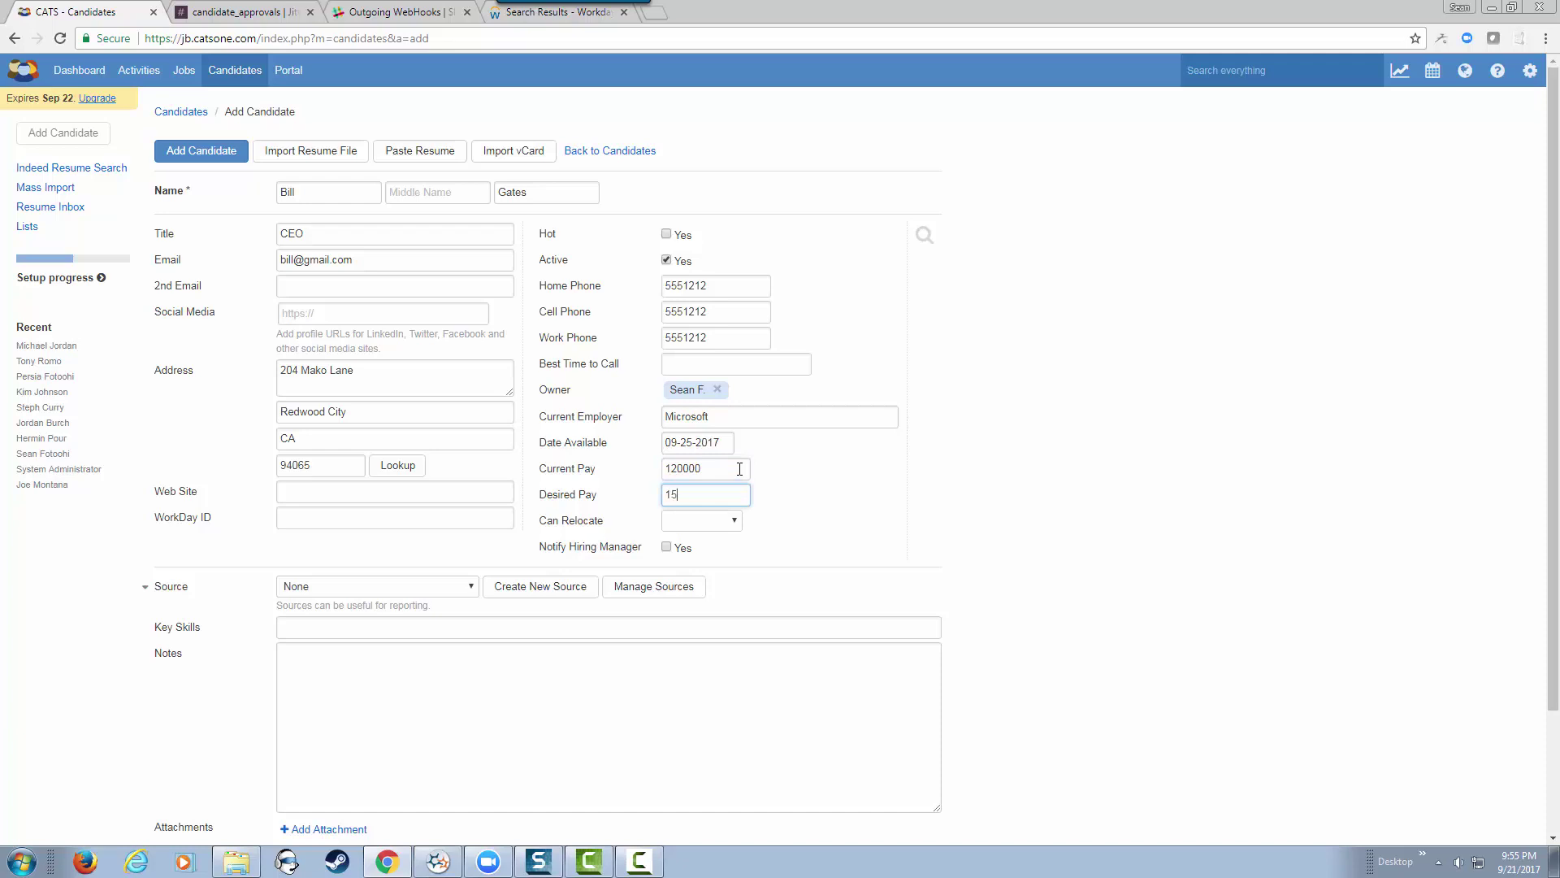
text(0000)
Step: Add the note 'Great Candidate' to the candidate
click(325, 665)
text(Grea)
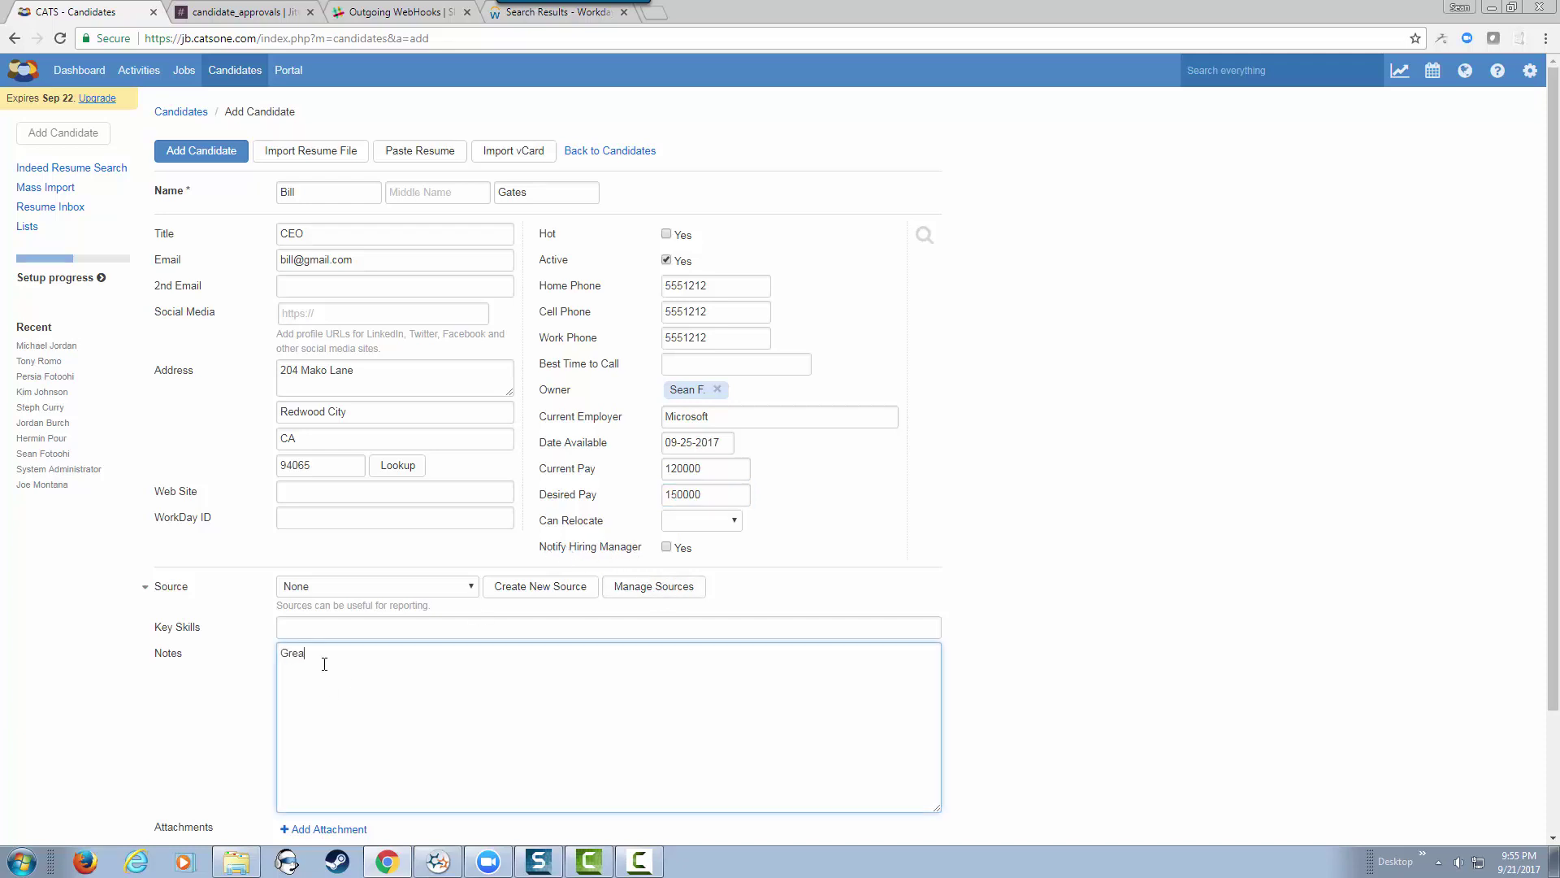
text(t Candidate)
click(223, 714)
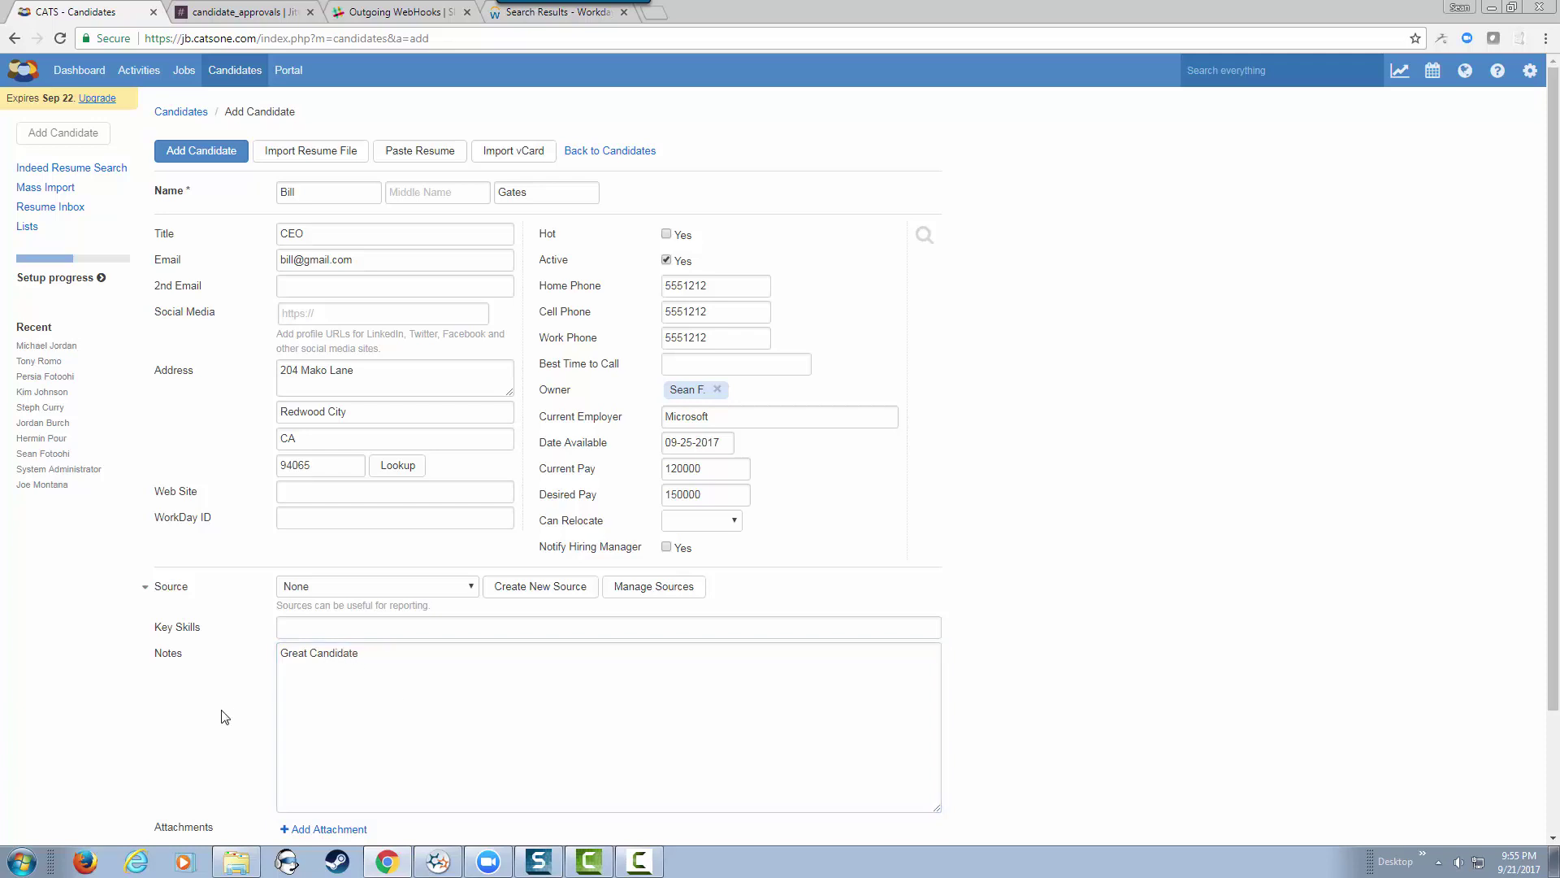
scroll(223, 715, down, 2)
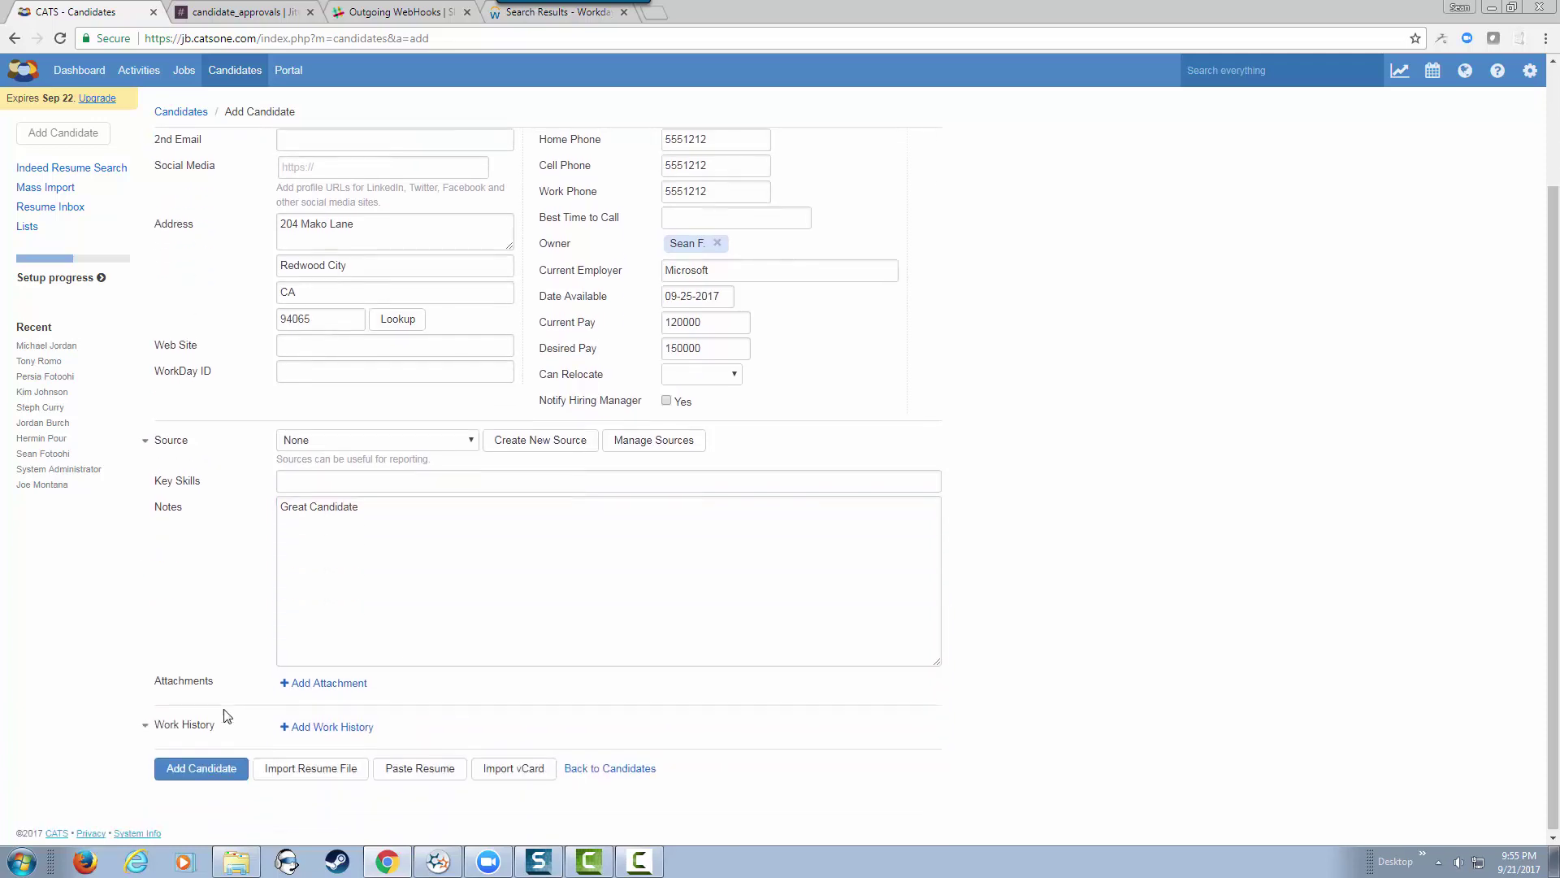
Step: Save the candidate and add them to the System Administrator job pipeline
click(201, 769)
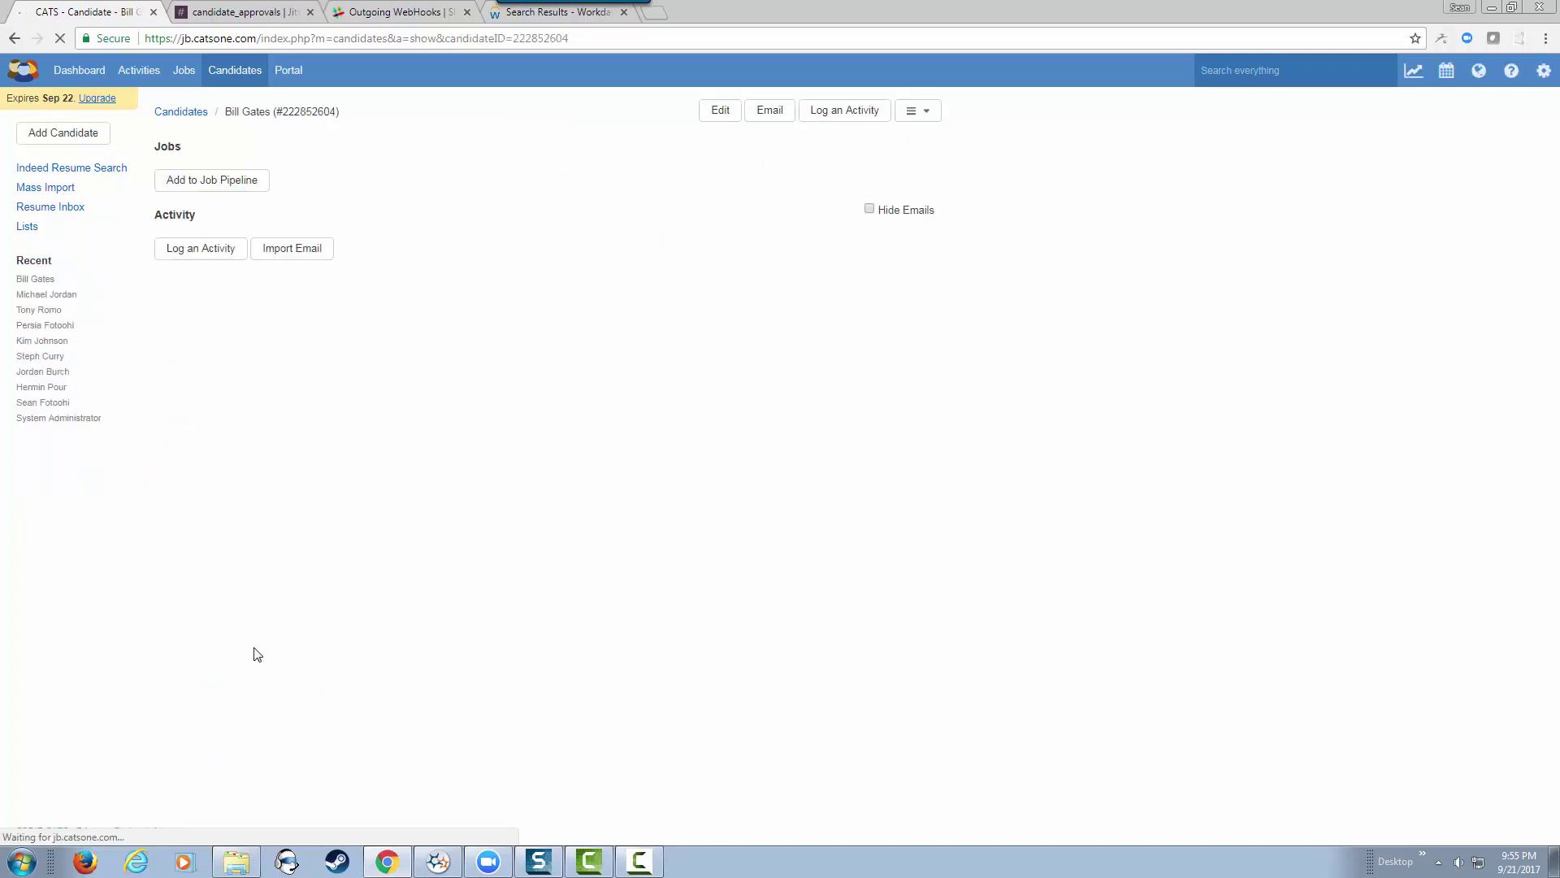
scroll(417, 714, down, 2)
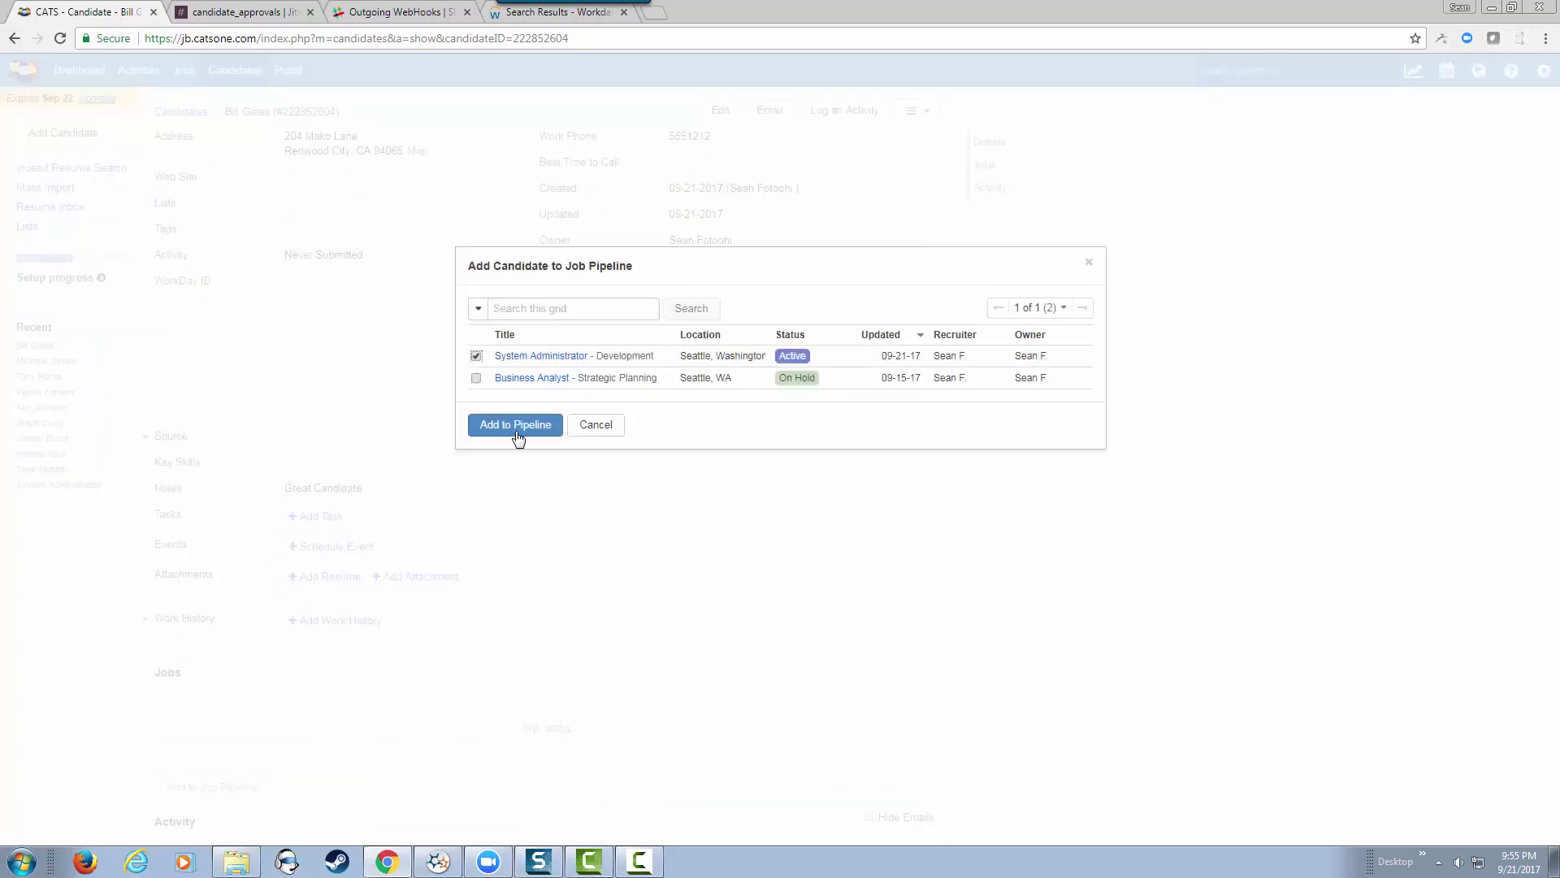
click(520, 430)
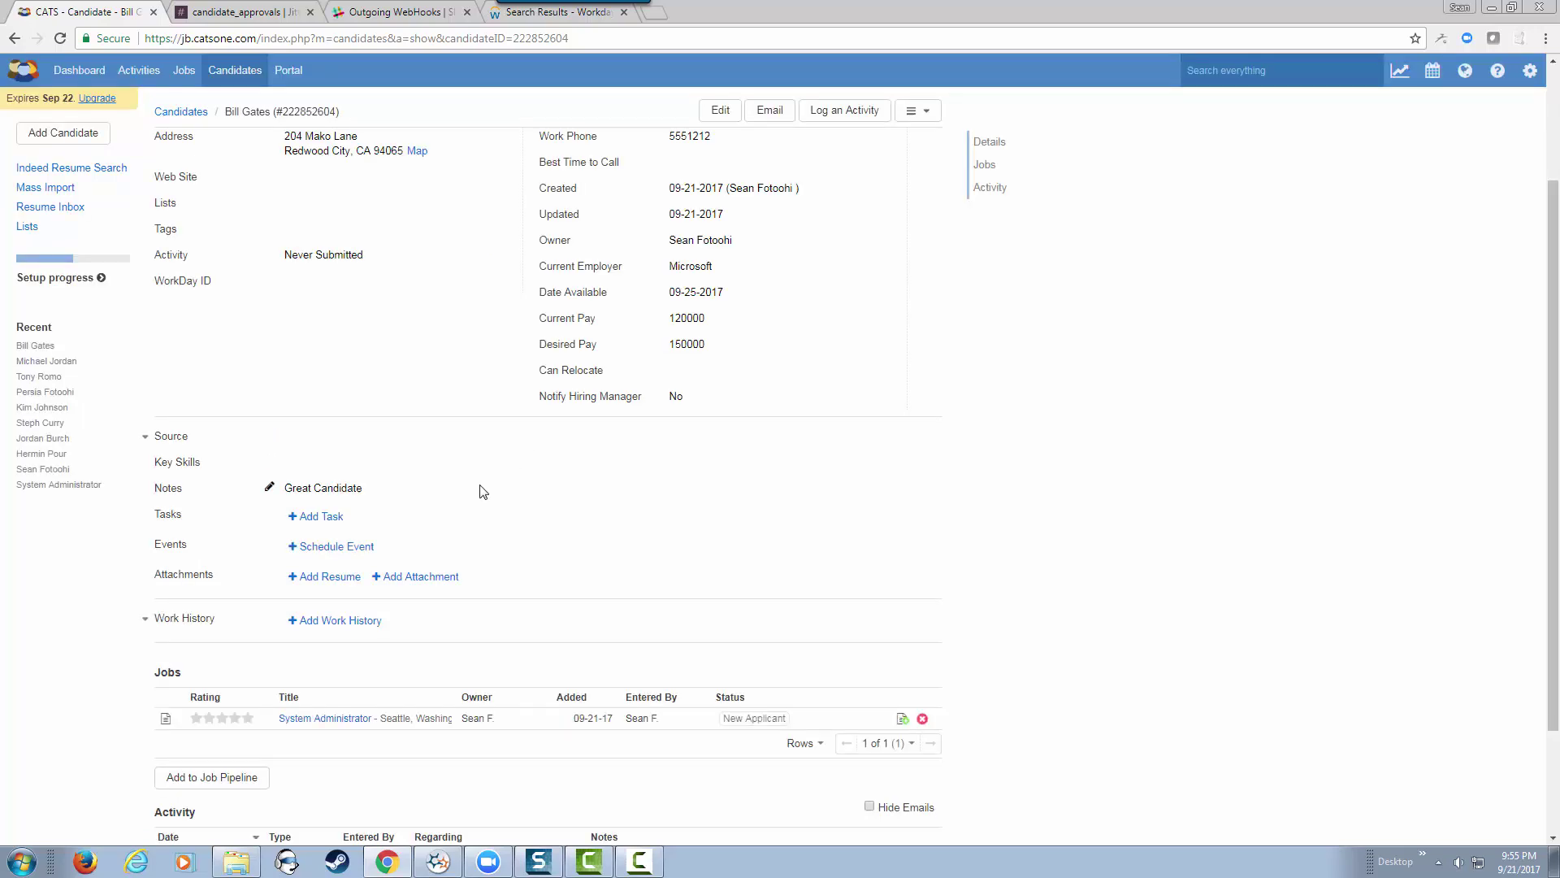
scroll(481, 492, up, 1)
scroll(481, 492, down, 3)
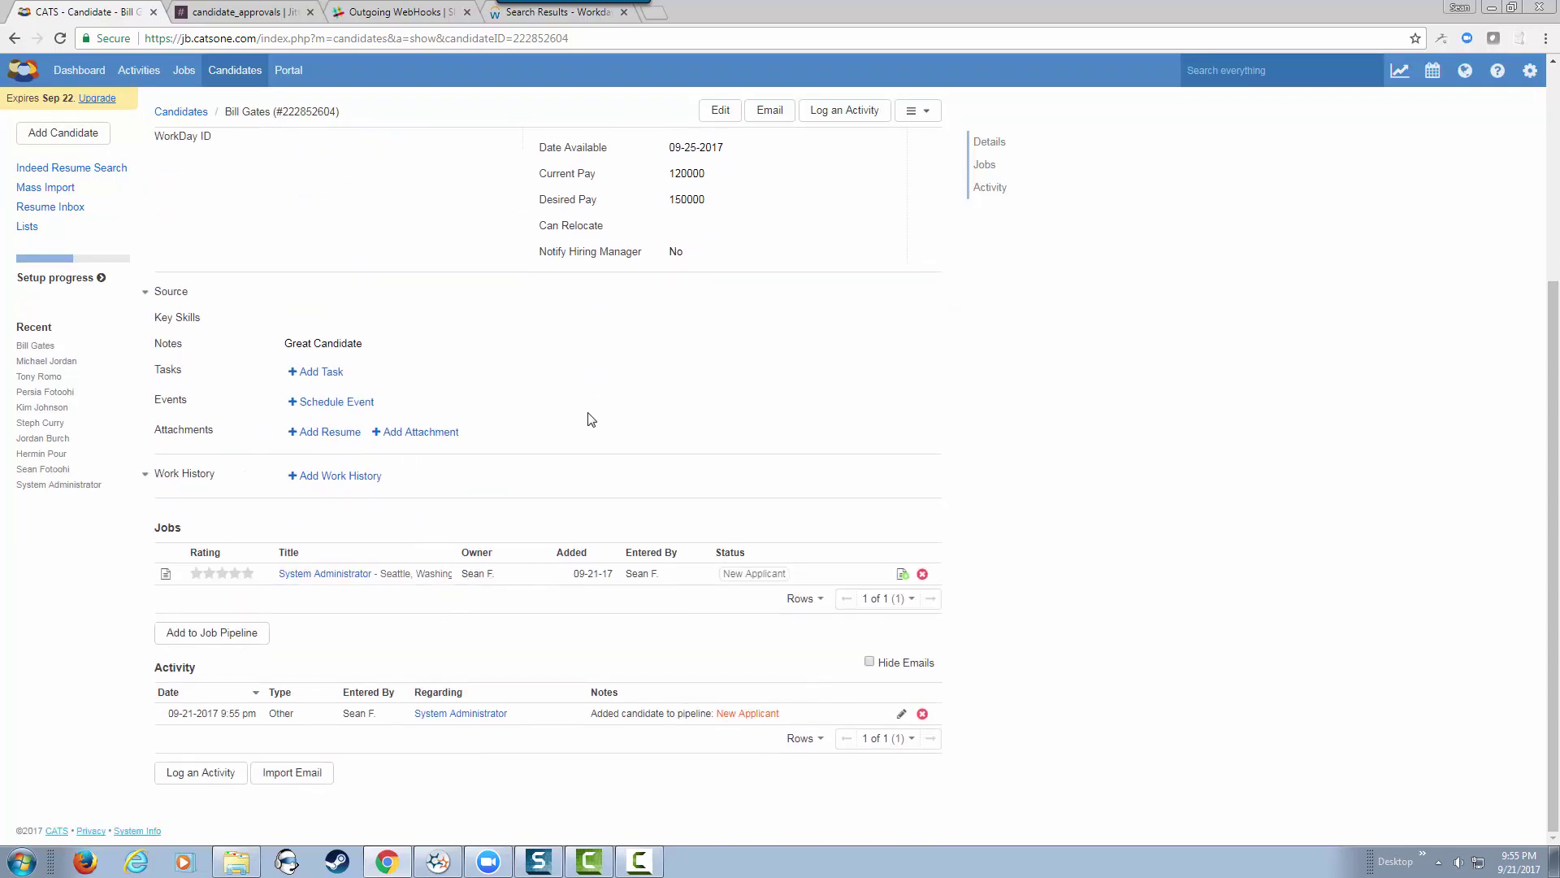
scroll(513, 451, up, 3)
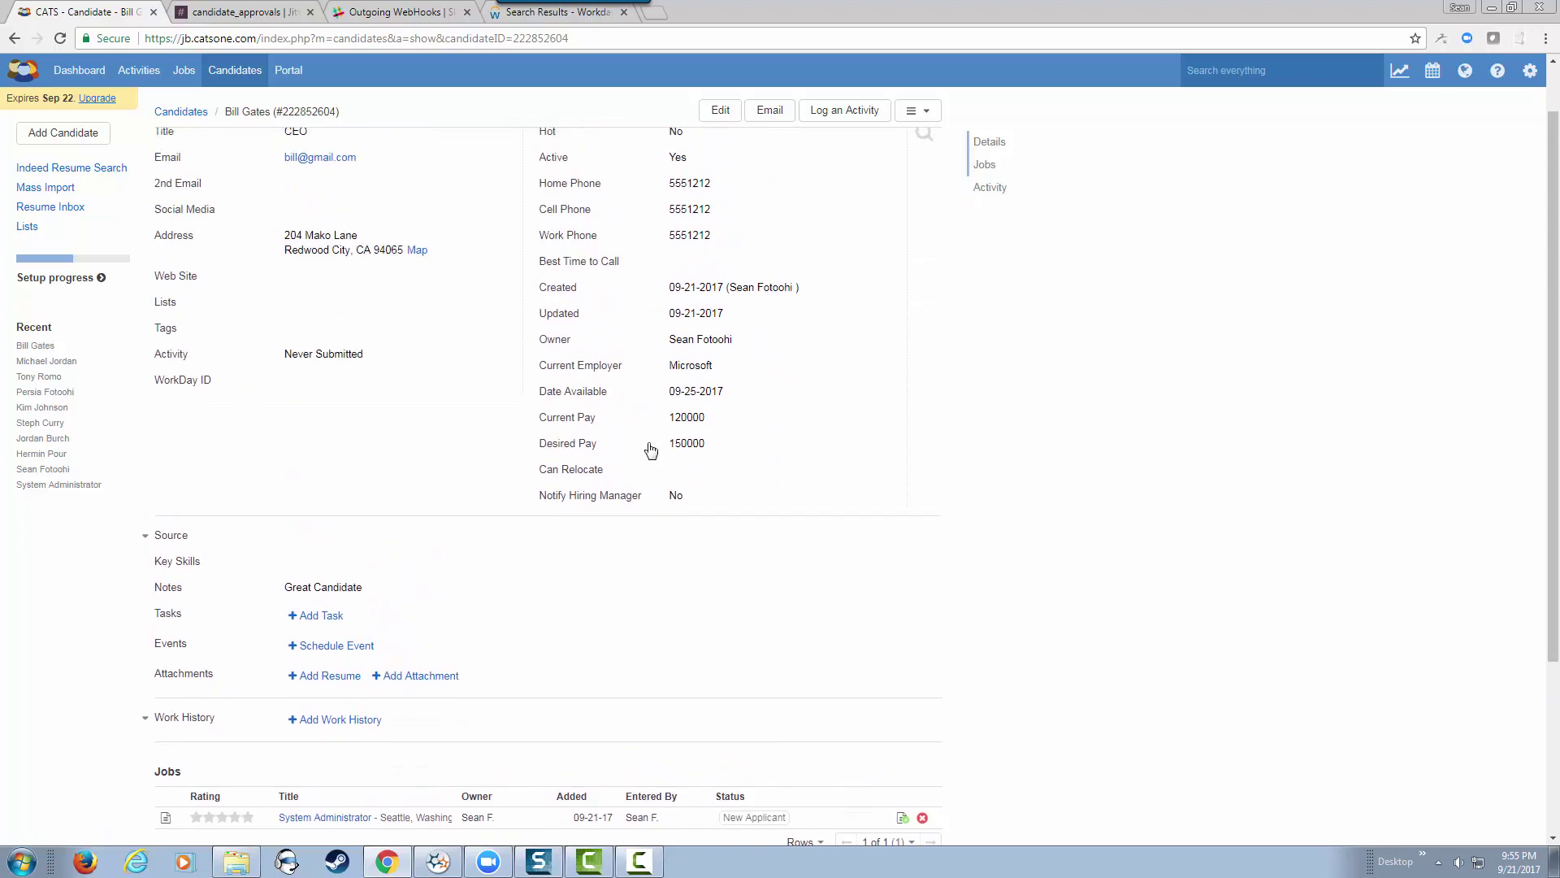
scroll(651, 450, up, 1)
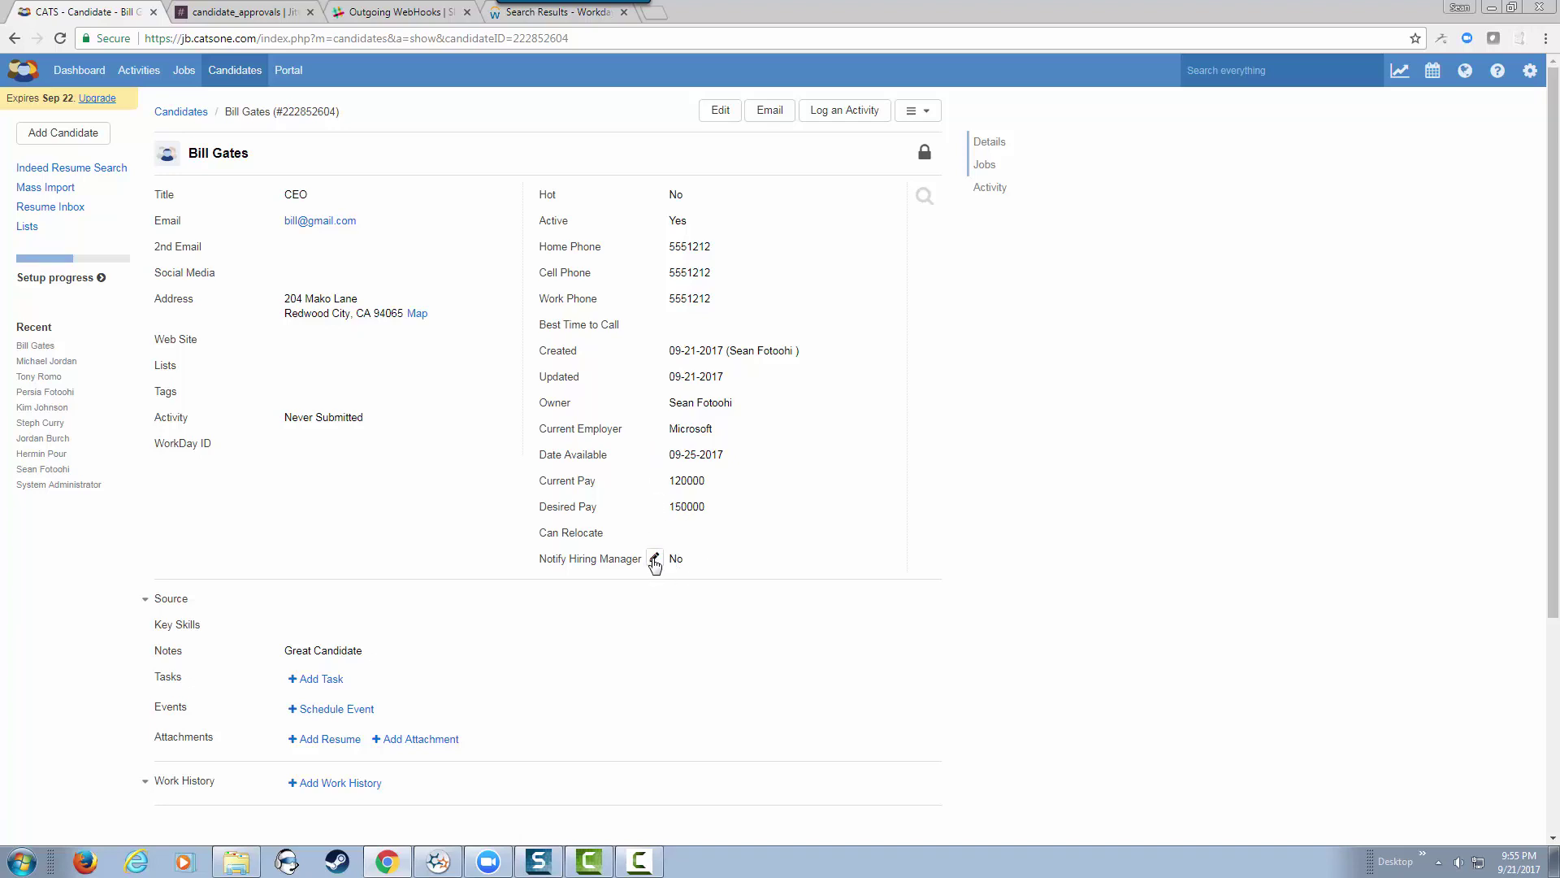
Step: Switch Notify Hiring Manager to Yes for the candidate and save it
click(653, 559)
click(671, 561)
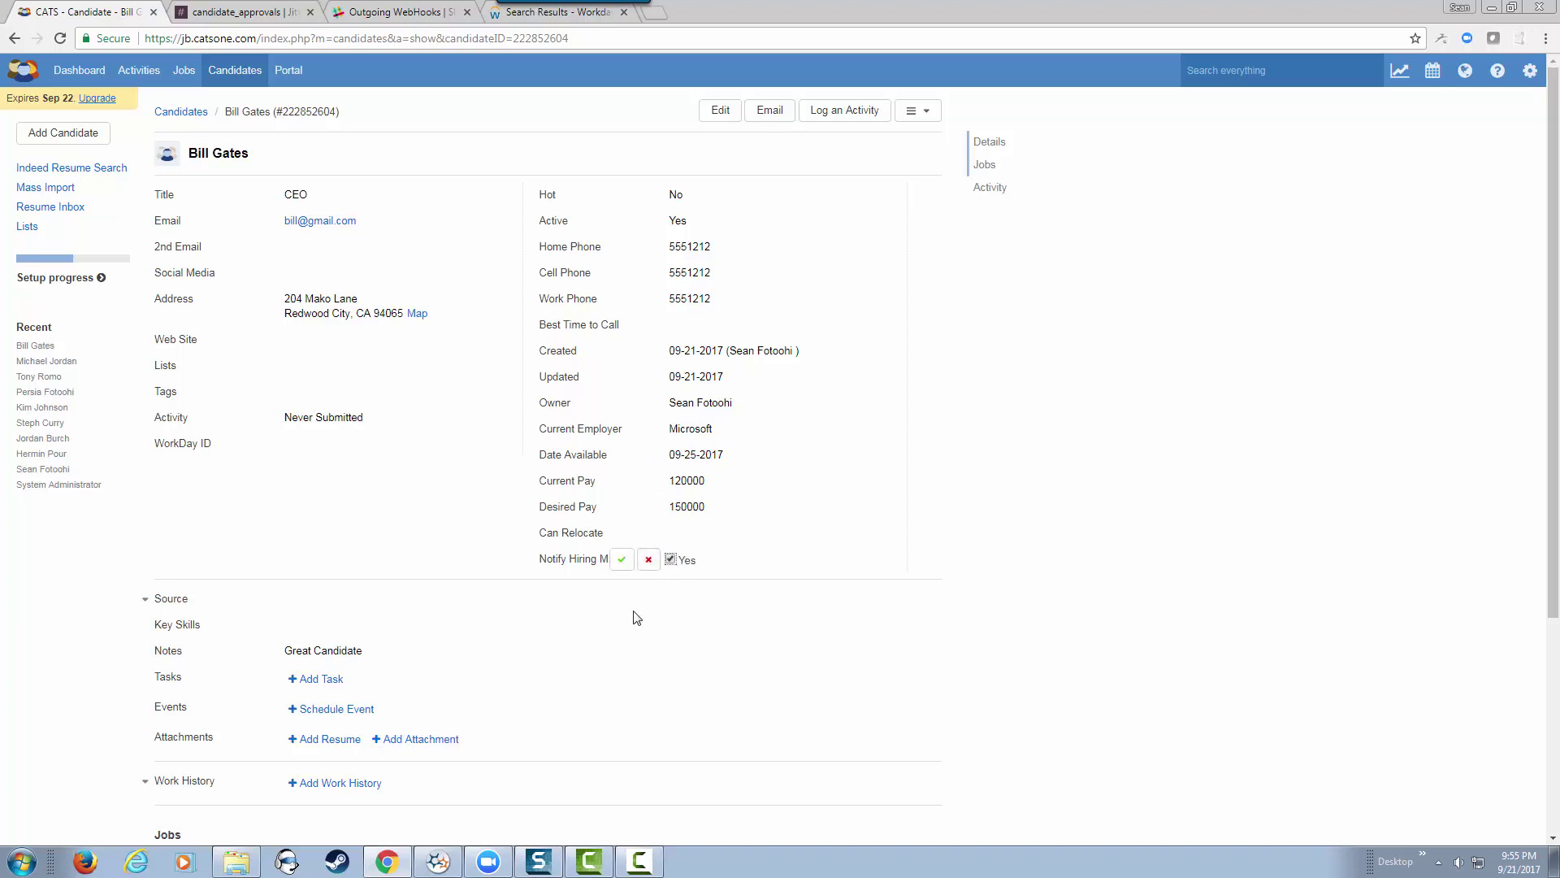
click(622, 560)
Step: Switch to Slack's #candidate_approvals channel showing the JBIntegration approval request
click(244, 12)
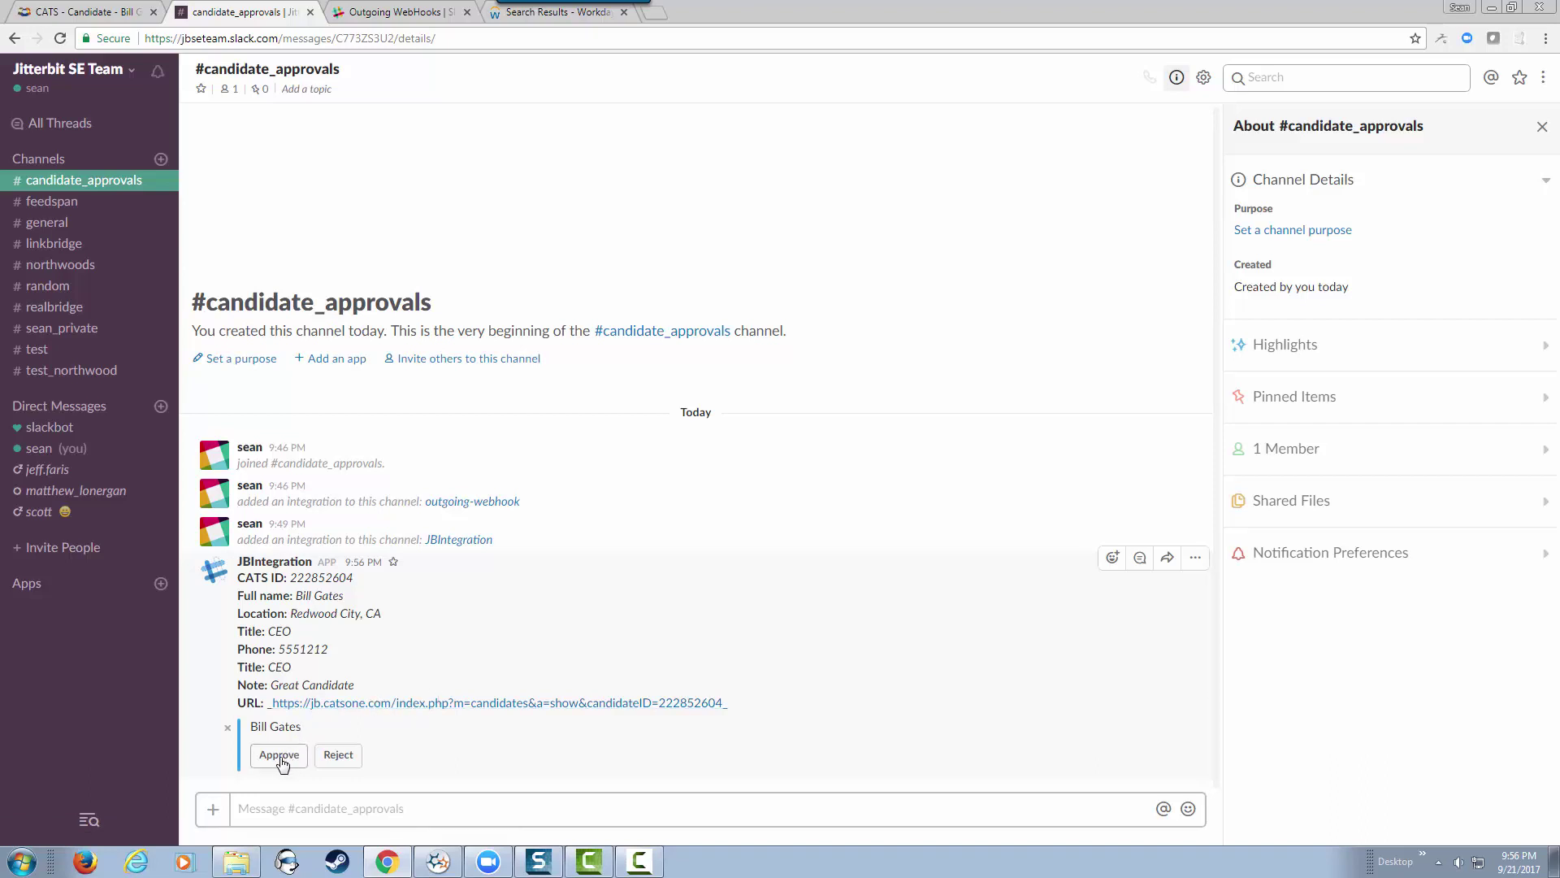
Step: Filter the Workday search results for the candidate to Staffing, which returns 0 items
click(559, 12)
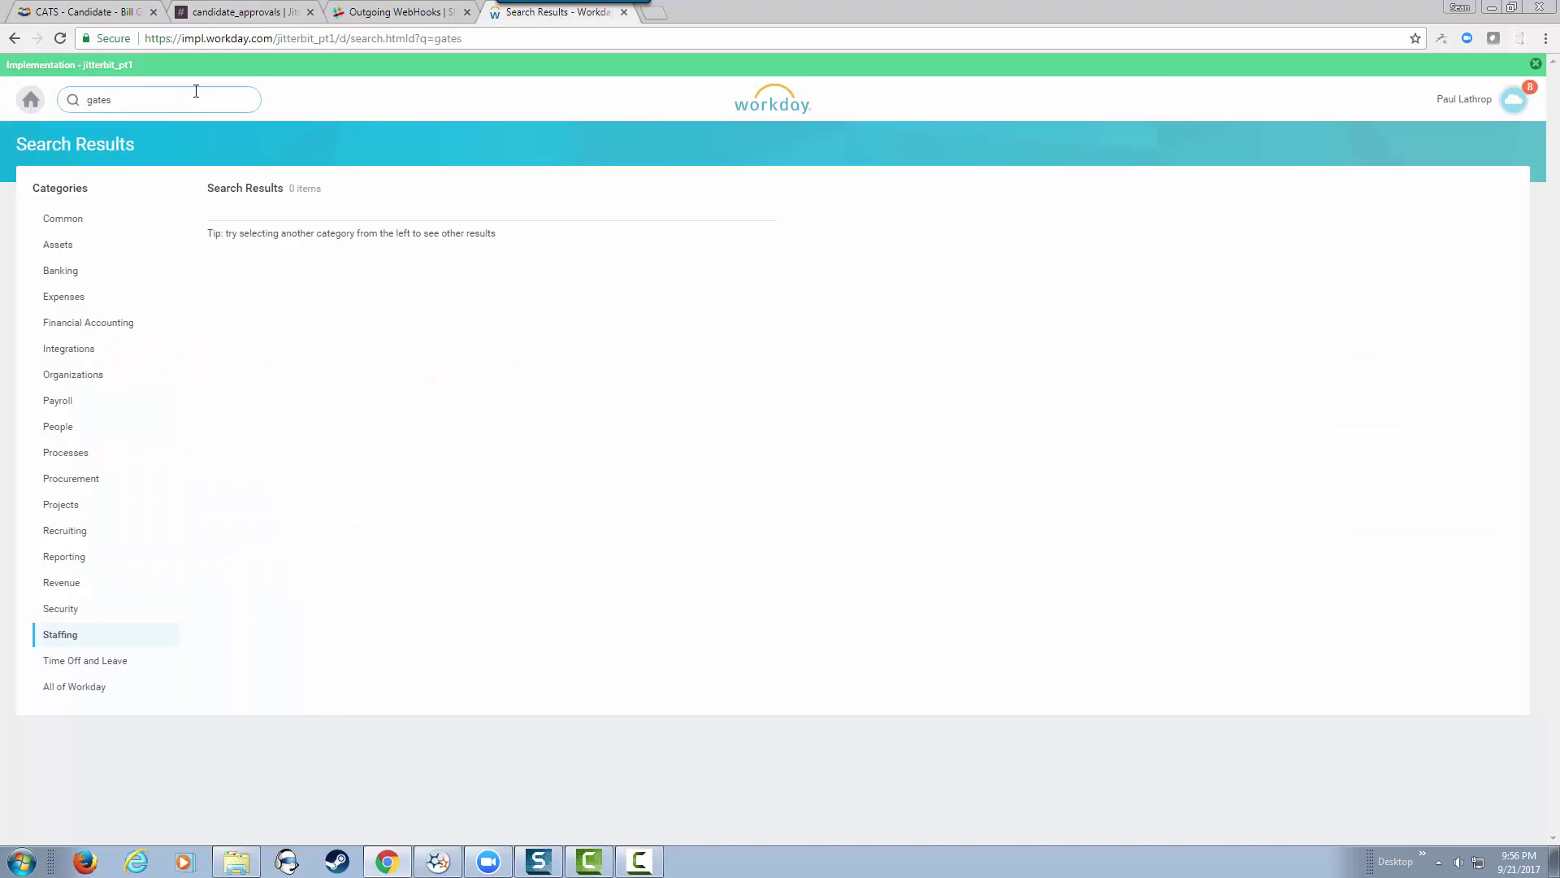
click(67, 640)
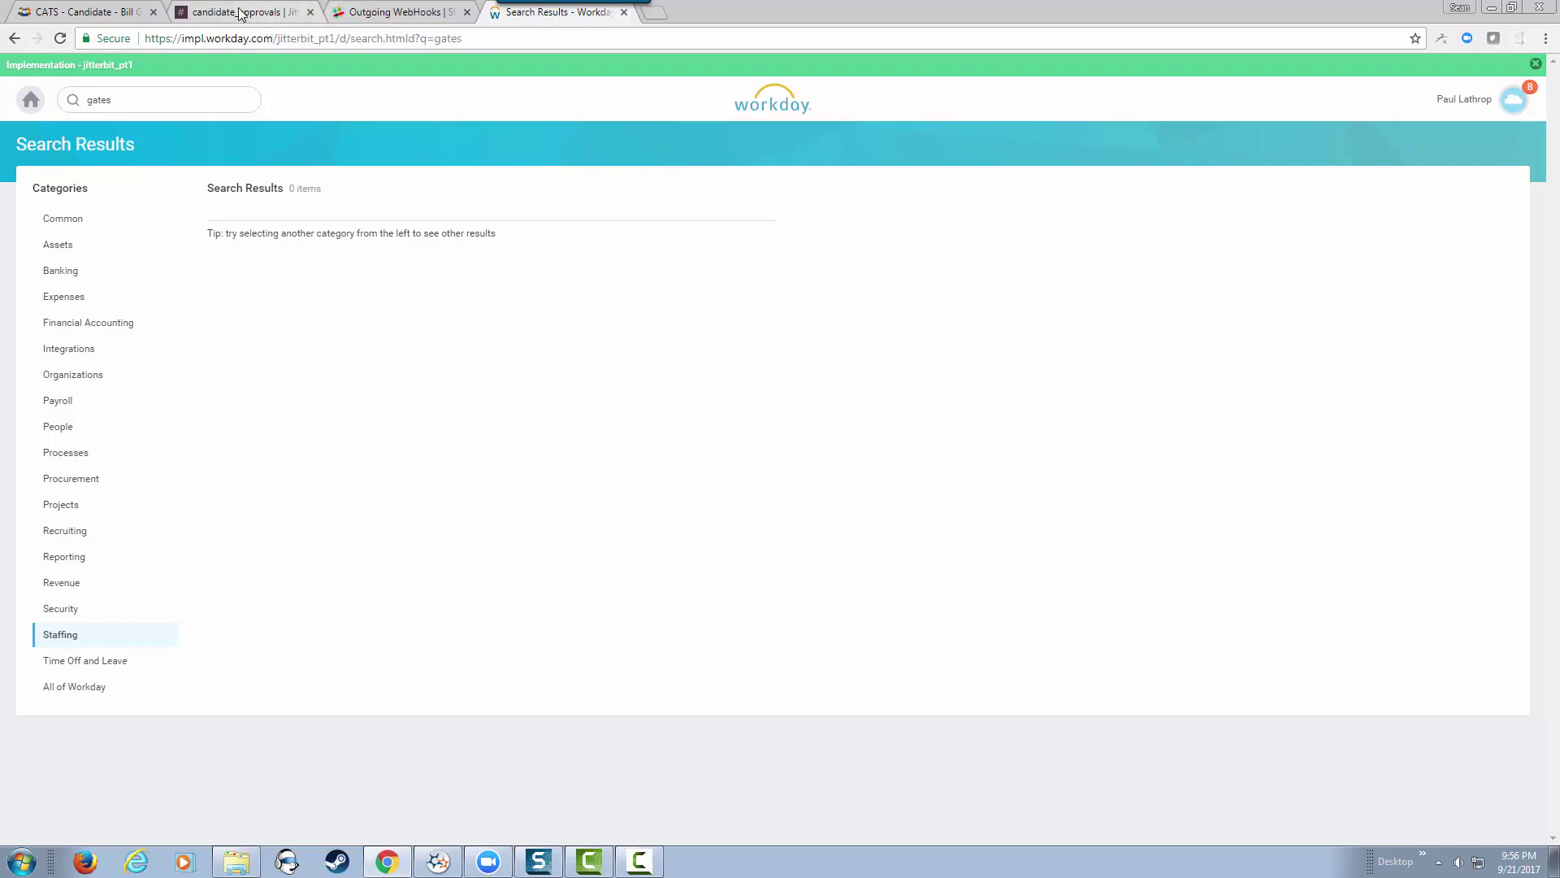
Step: Approve the candidate on the JBIntegration message in Slack's #candidate_approvals
click(268, 14)
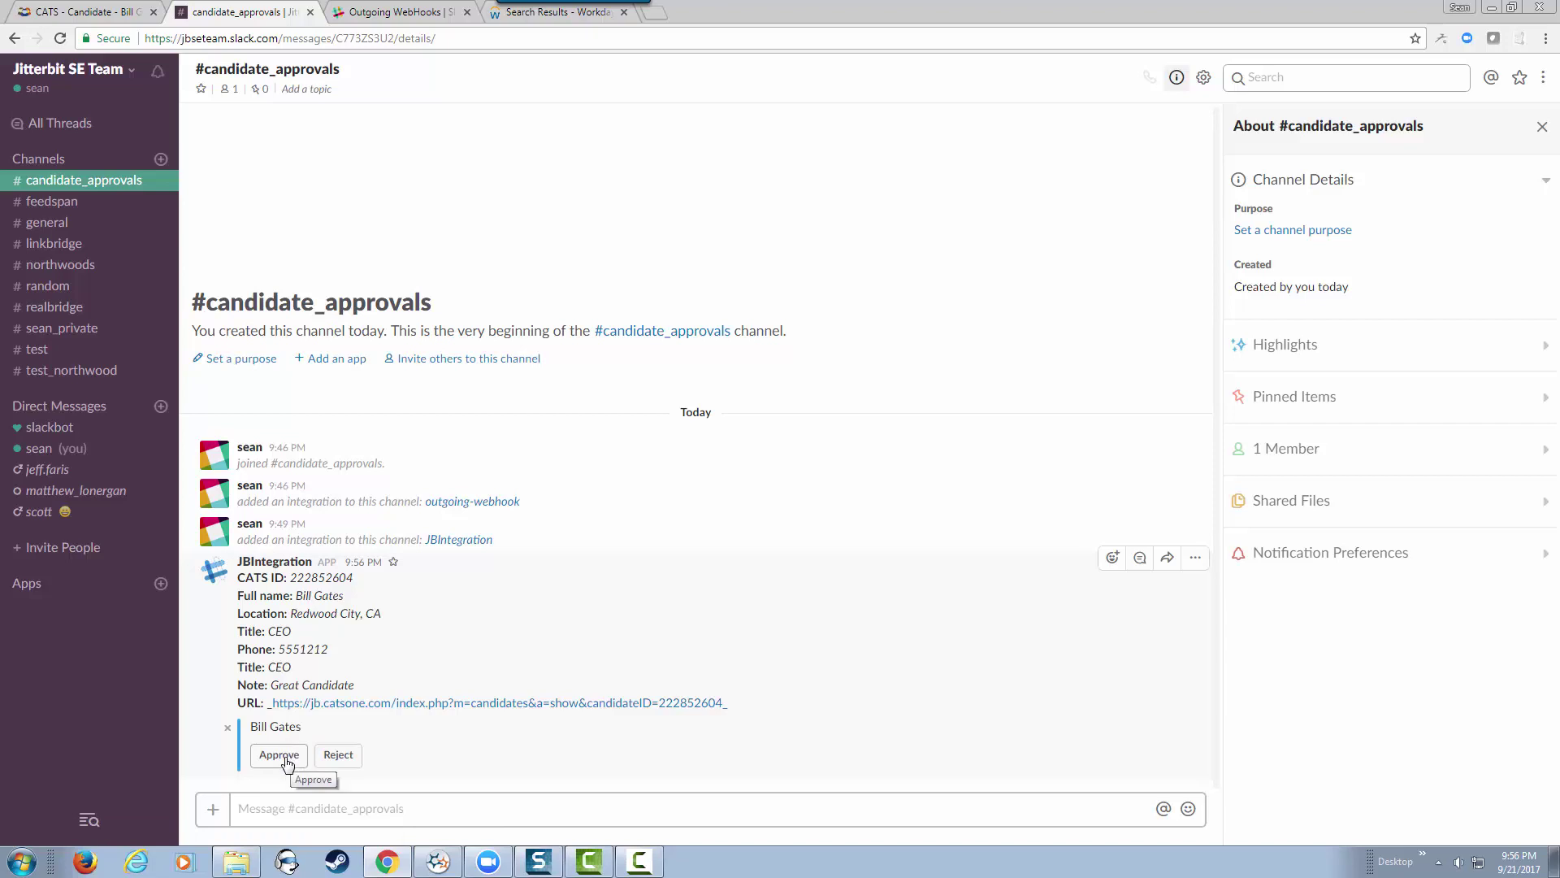
click(286, 756)
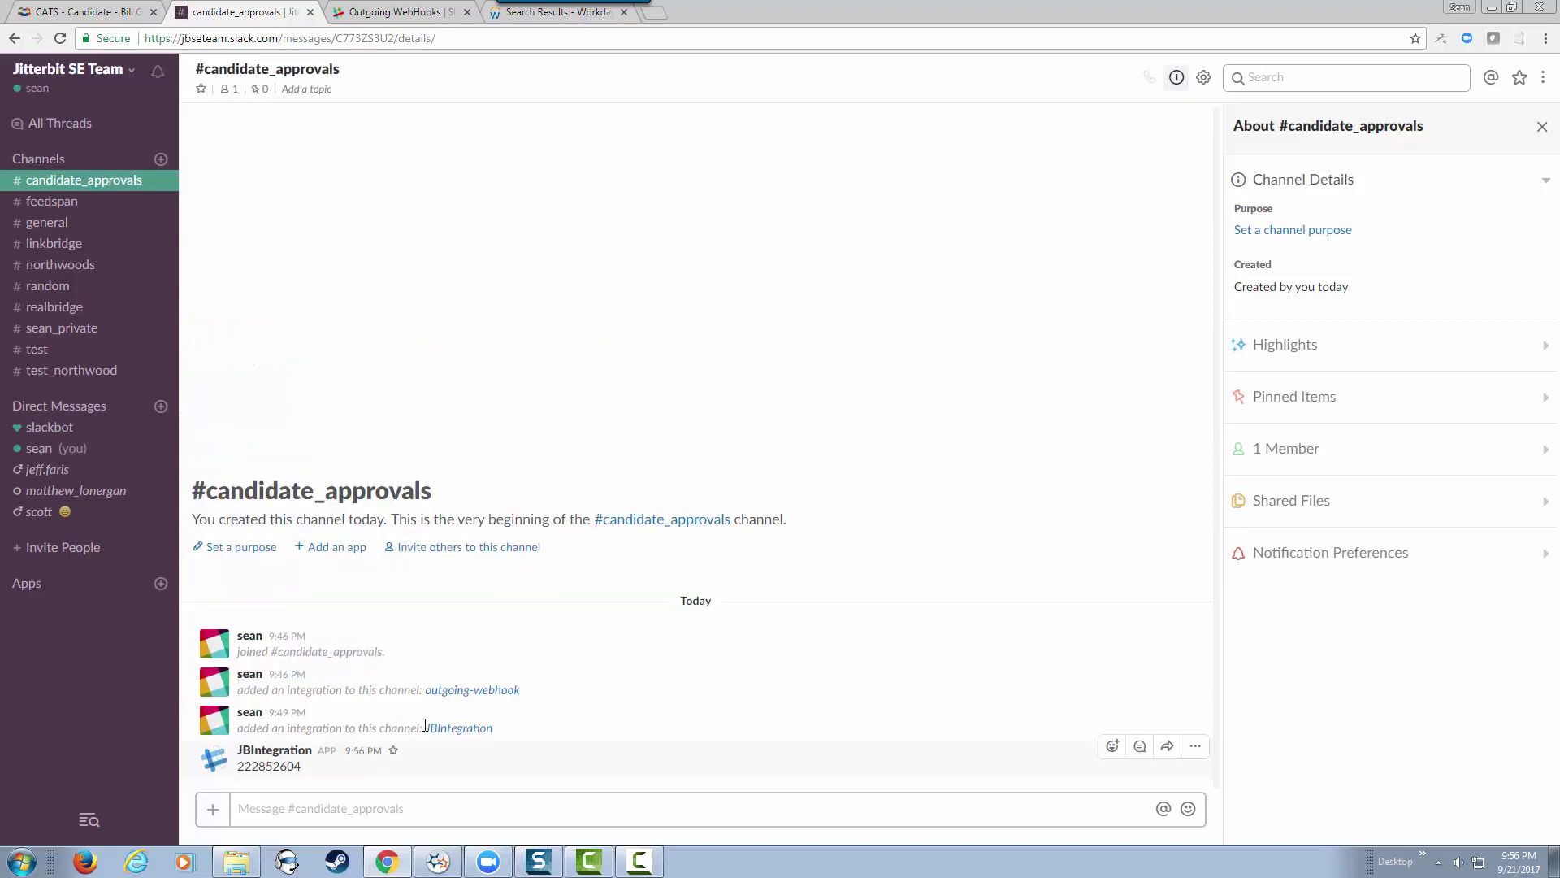
Step: Reload the CATS candidate record to show its new WorkDay ID and Notify Hiring Manager No
click(103, 12)
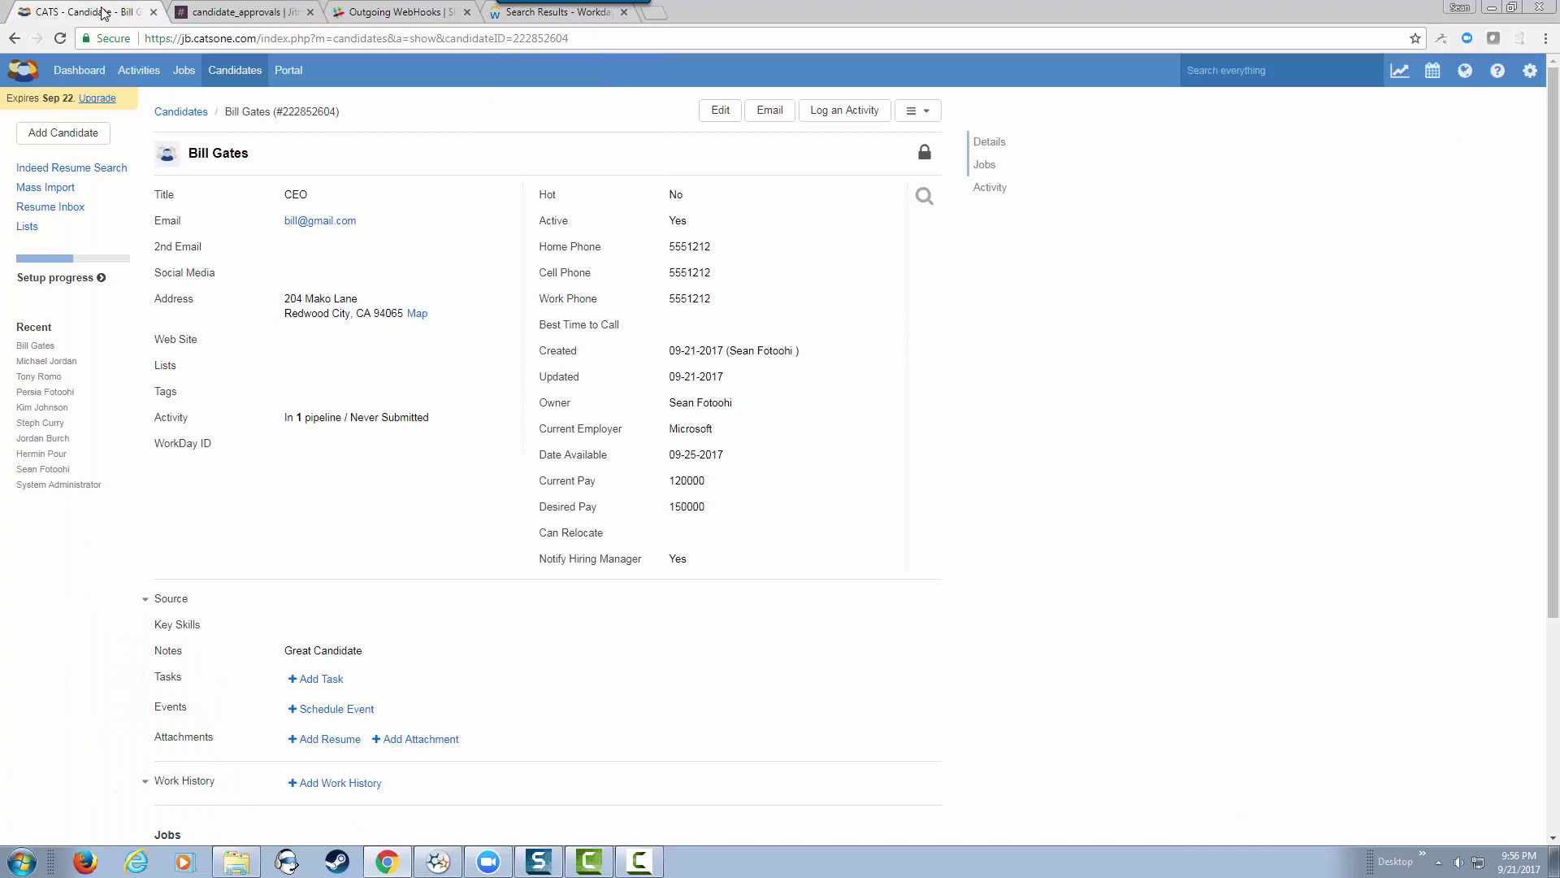
click(61, 38)
Step: Filter Workday results to Staffing, view the Pre-Hire's contact information, then return to CATS
click(581, 14)
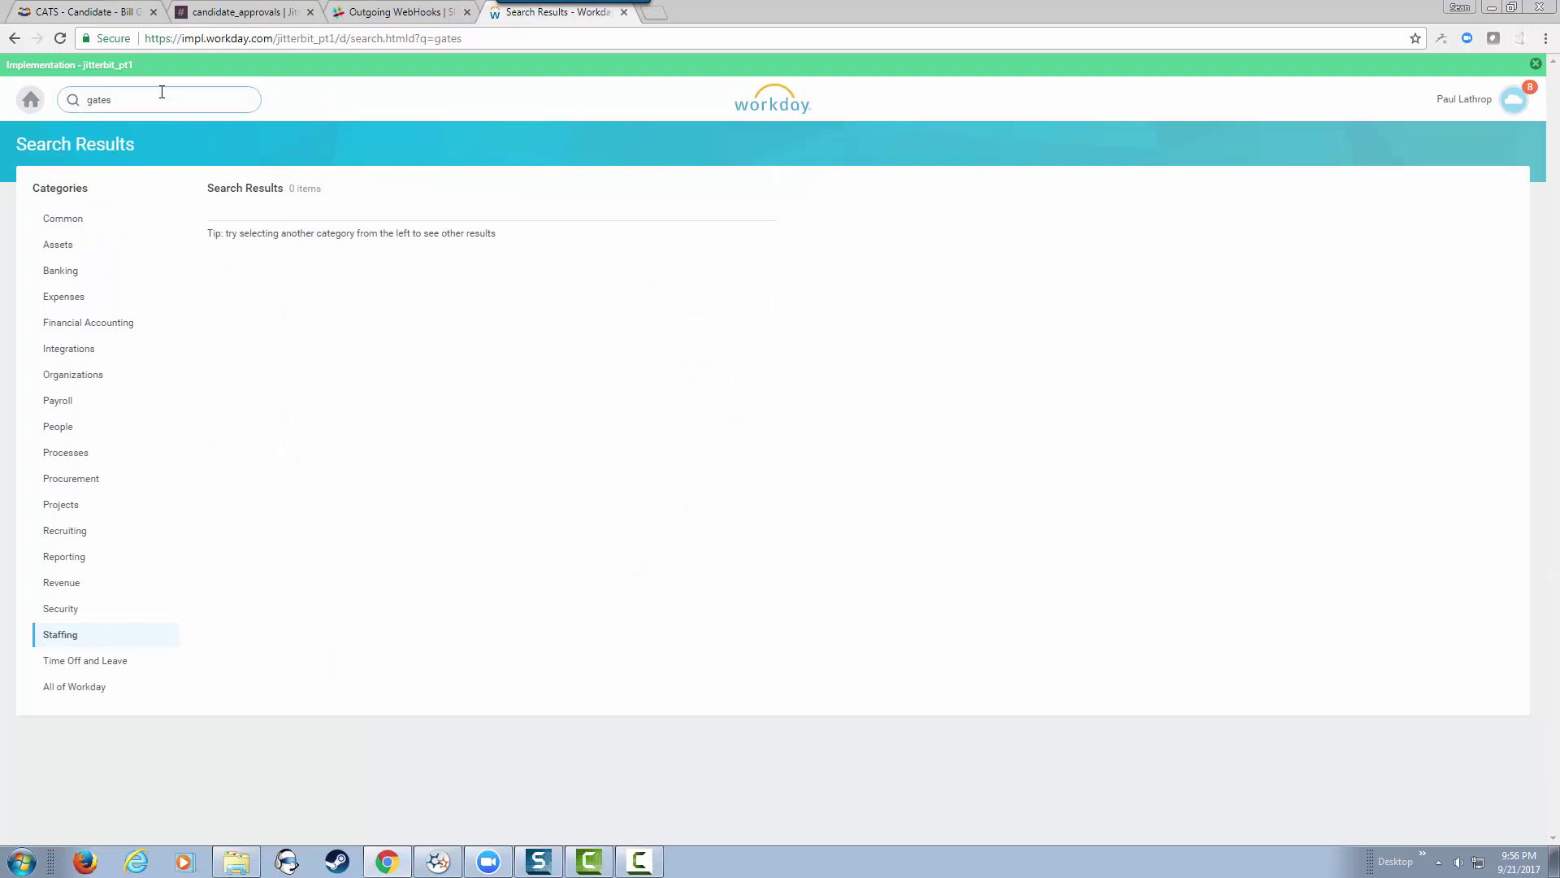
click(61, 636)
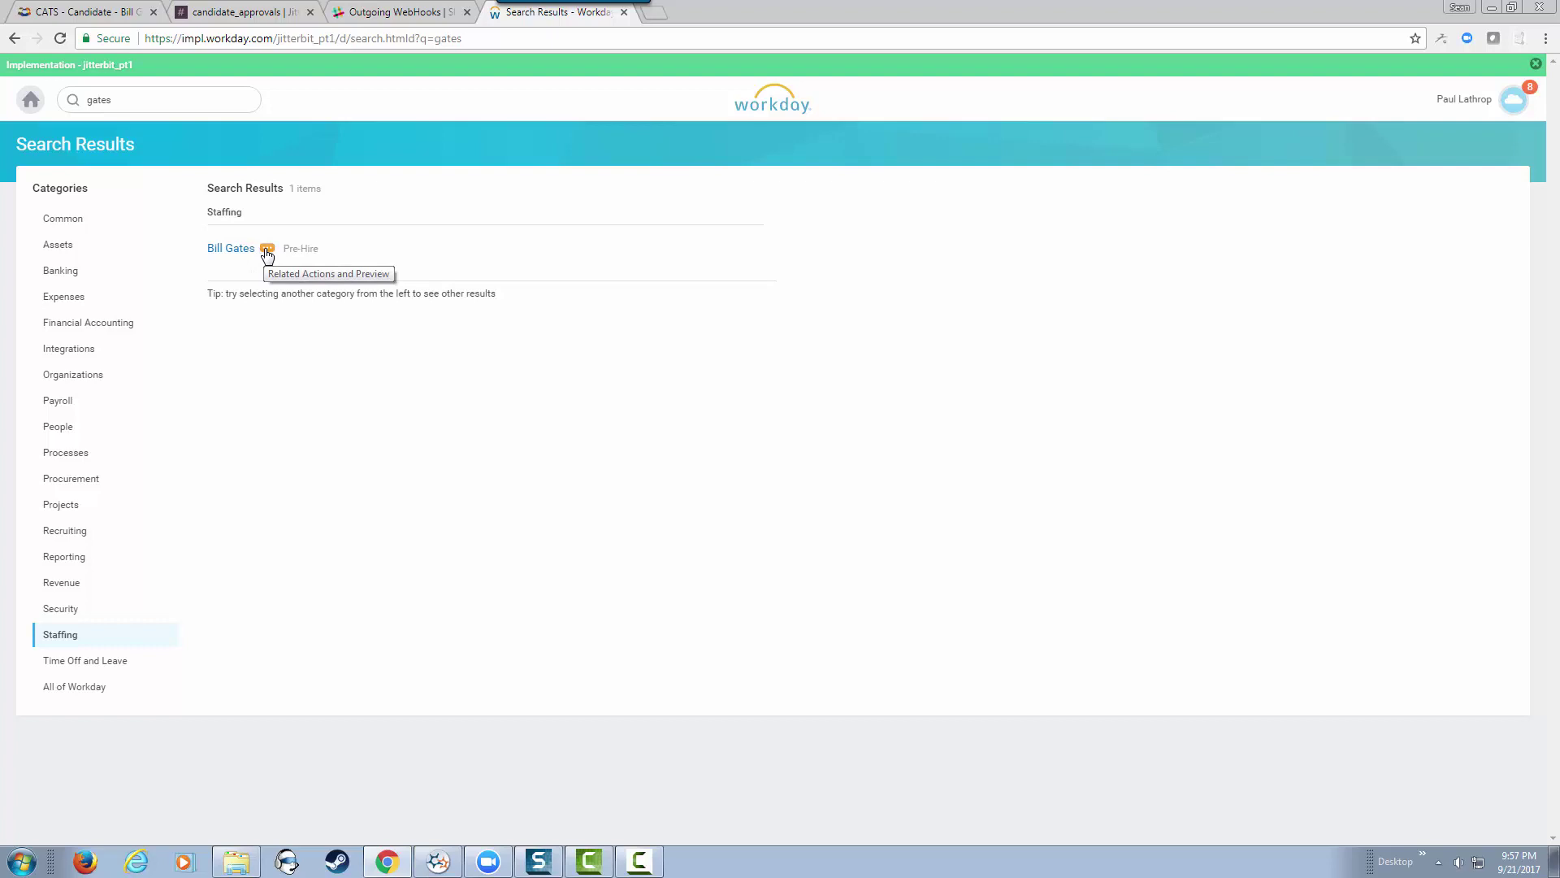
click(266, 250)
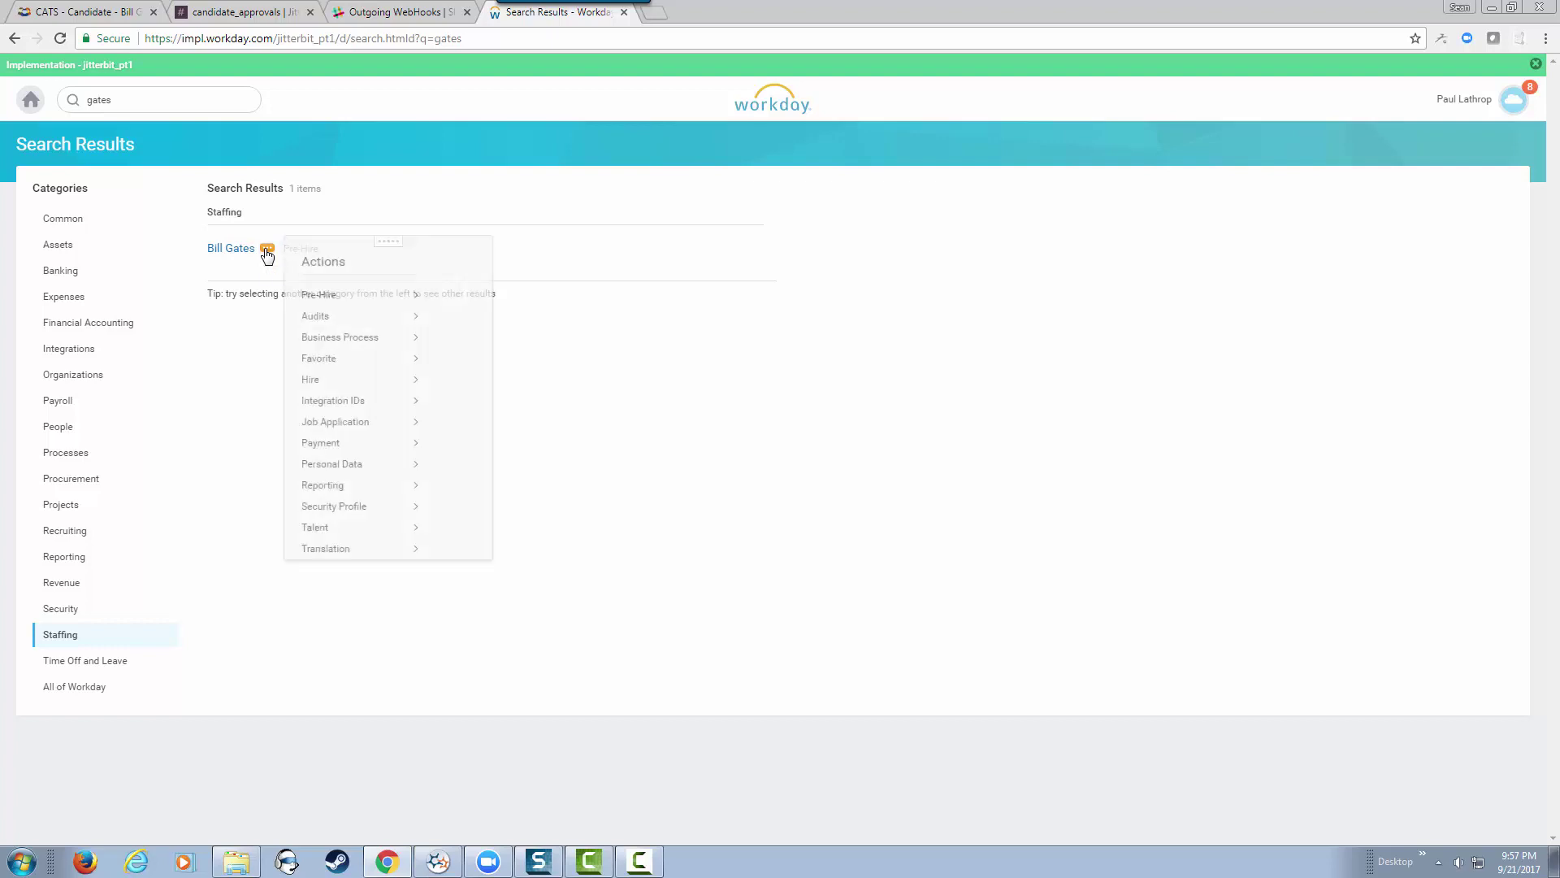
mouse_move(373, 518)
mouse_move(400, 407)
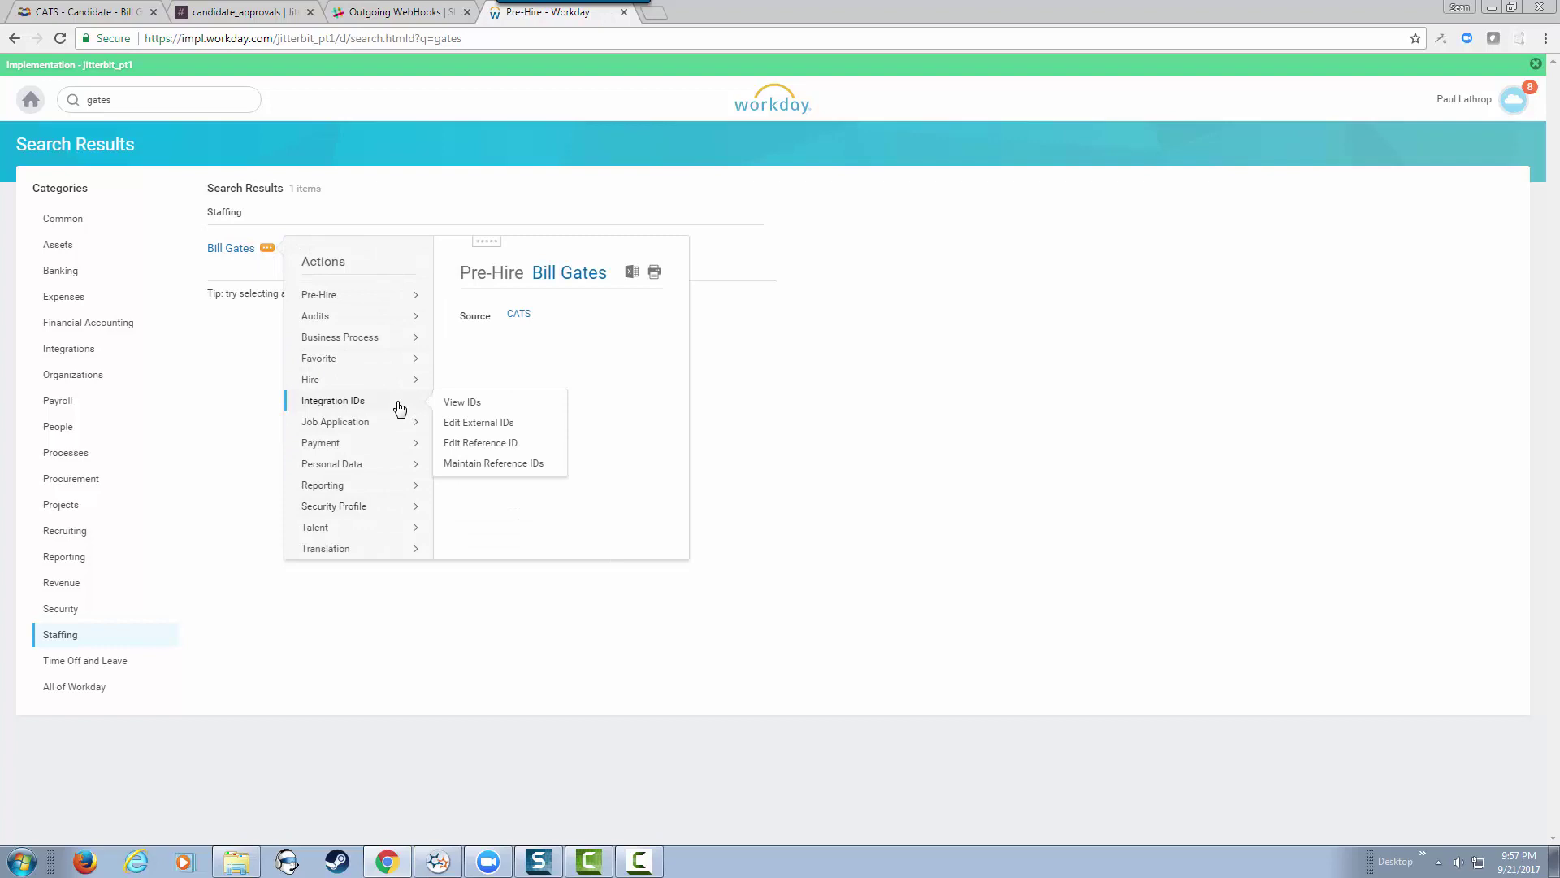
mouse_move(413, 468)
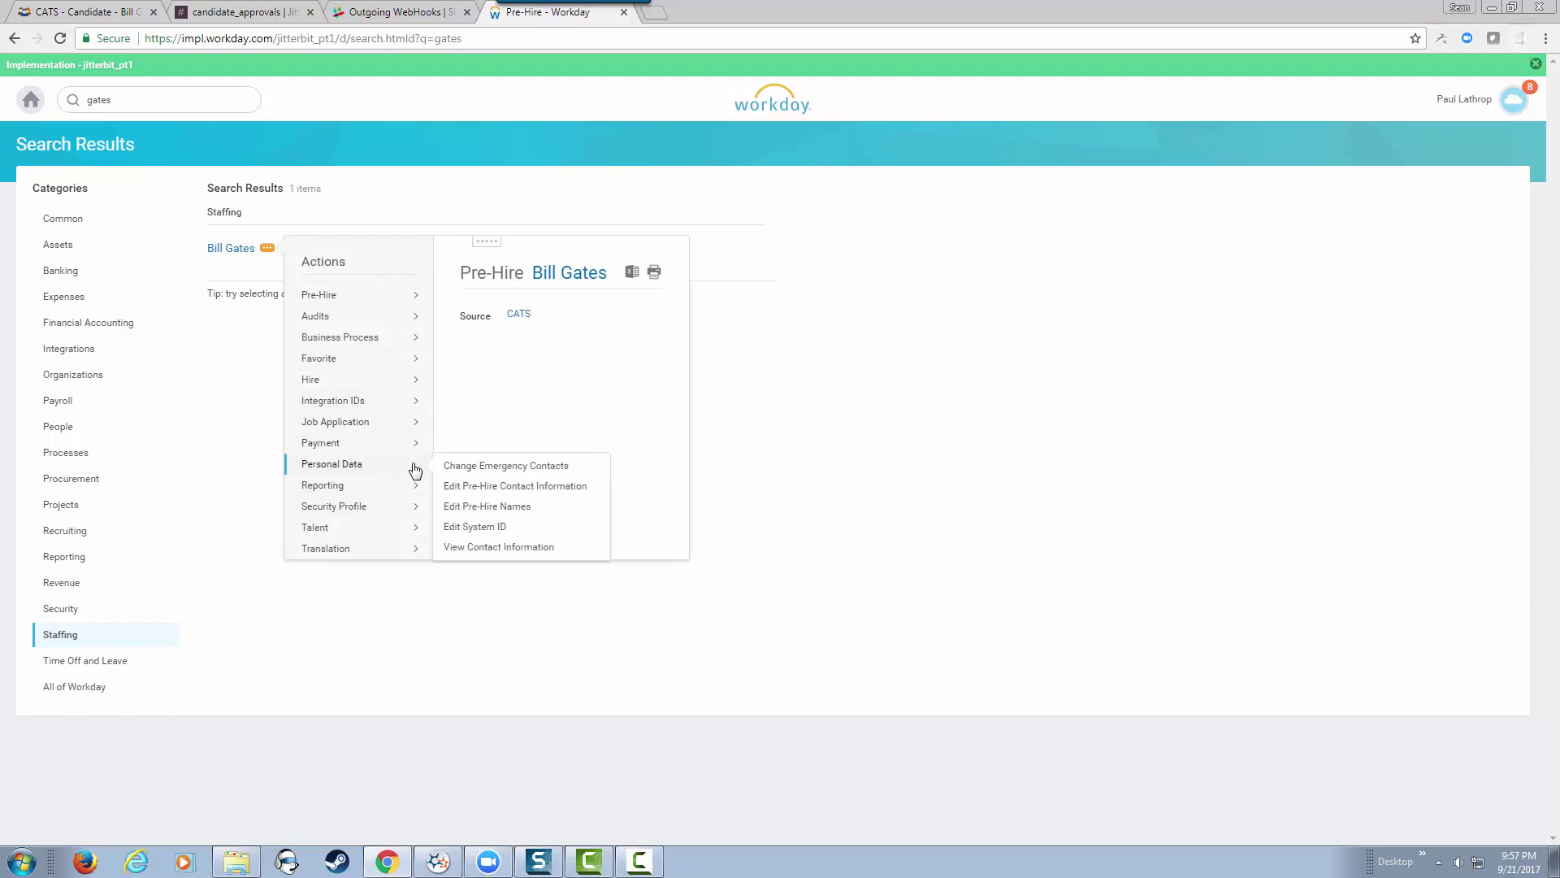
click(477, 552)
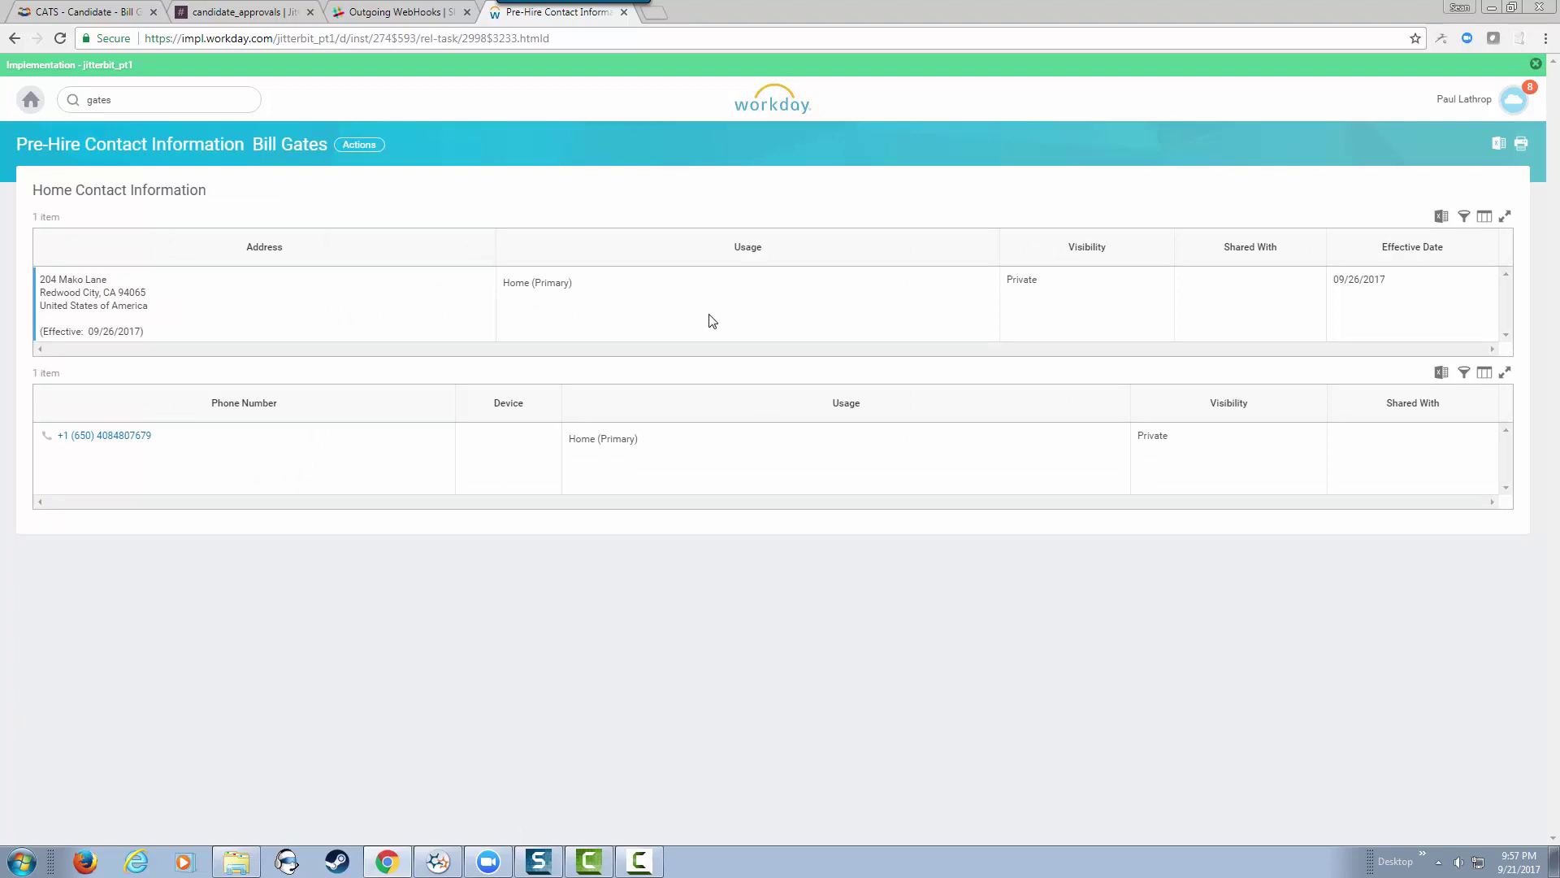
click(73, 9)
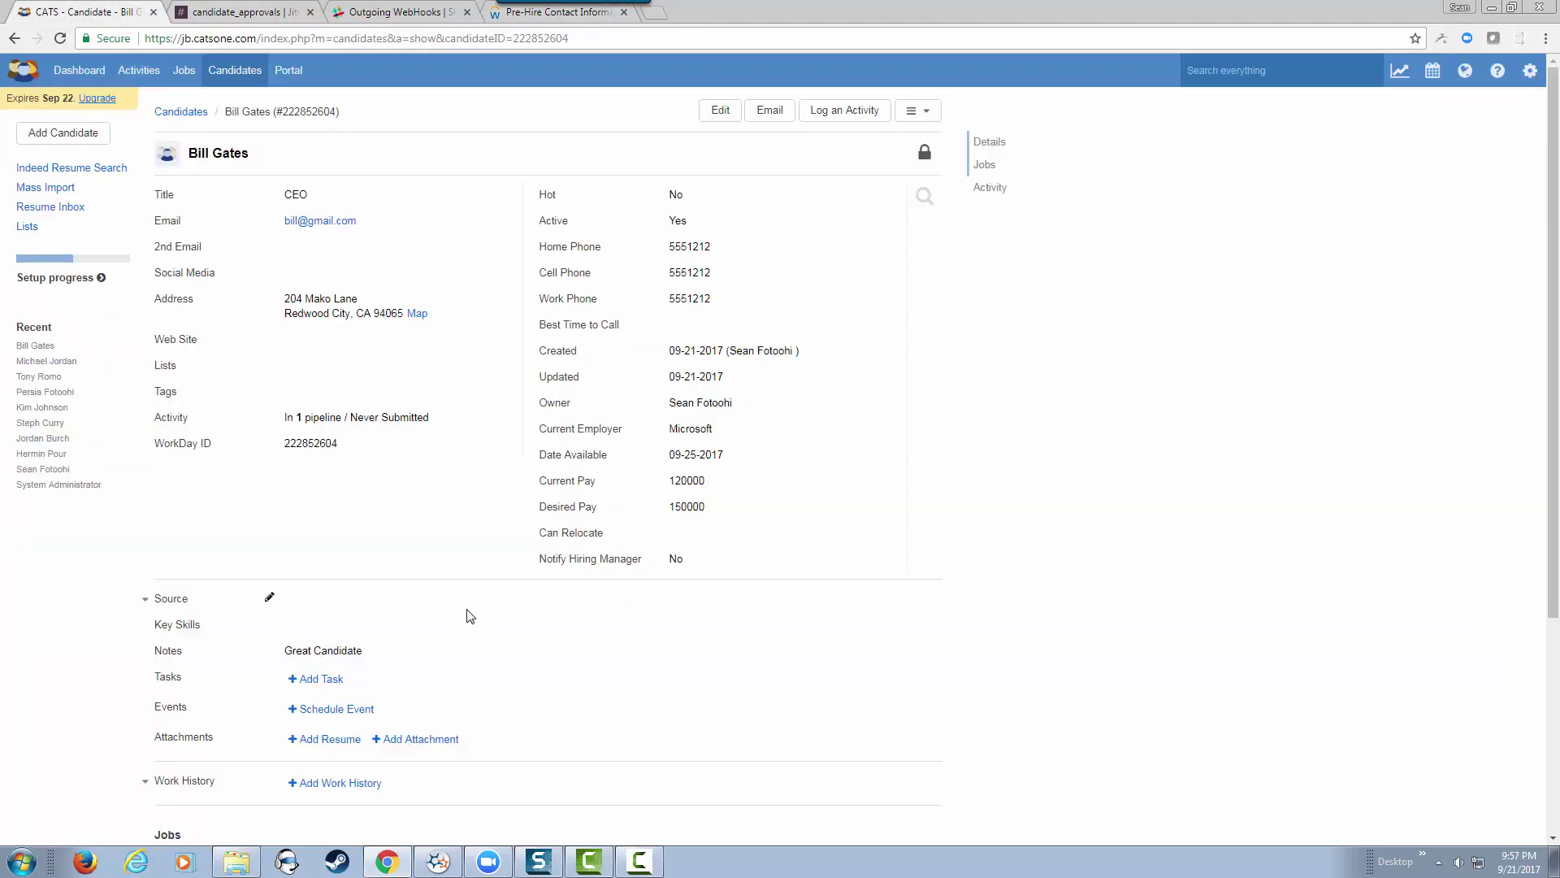
Step: Bring Jitterbit Studio forward and open the 1. Decode Message operation
click(443, 861)
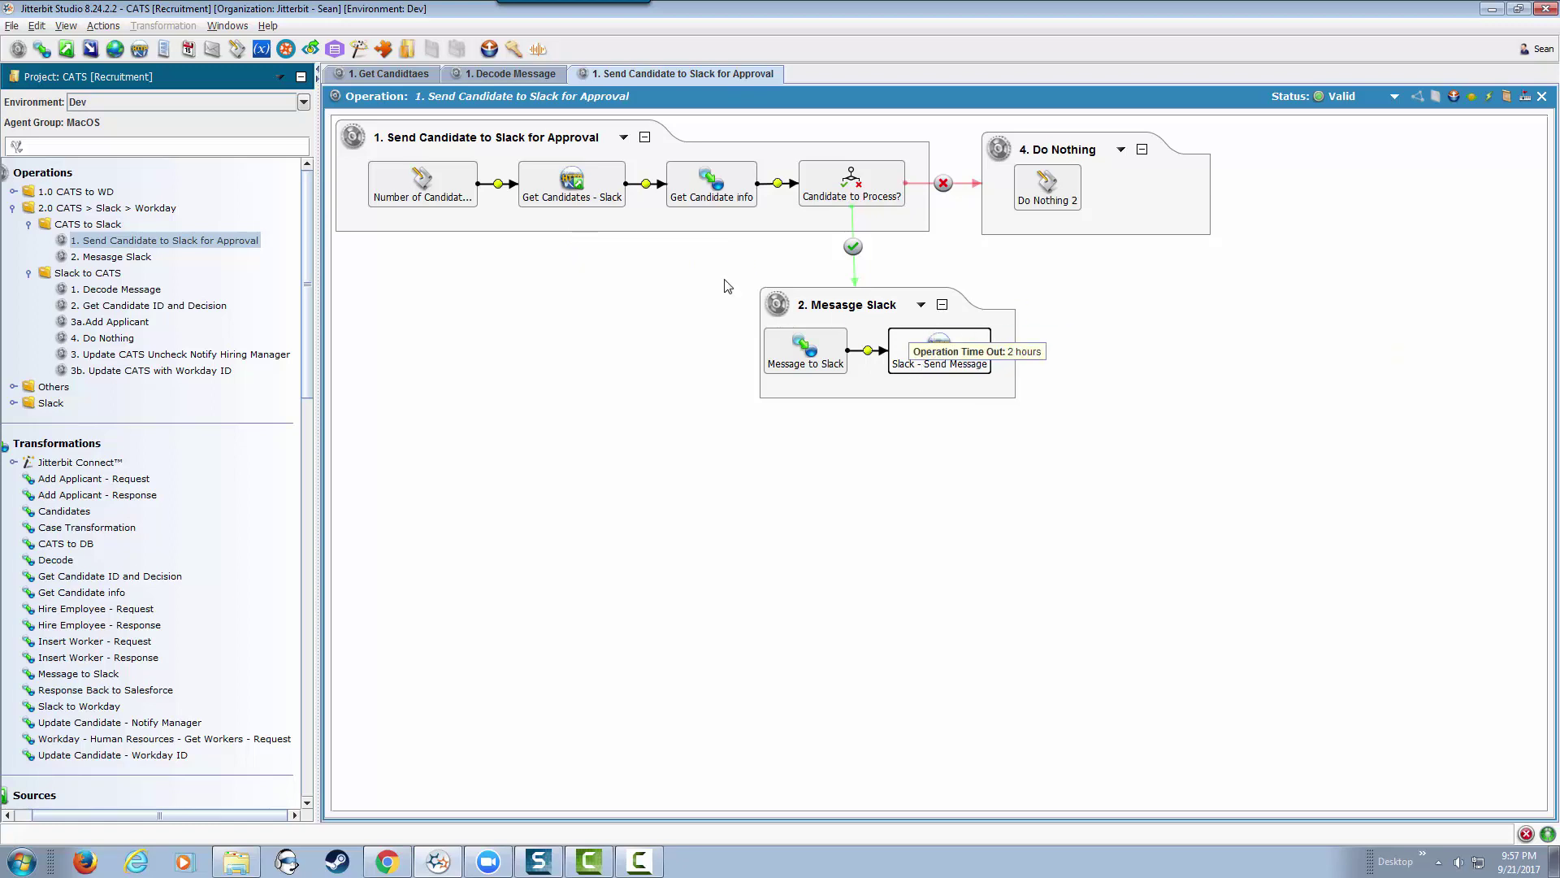
double_click(122, 291)
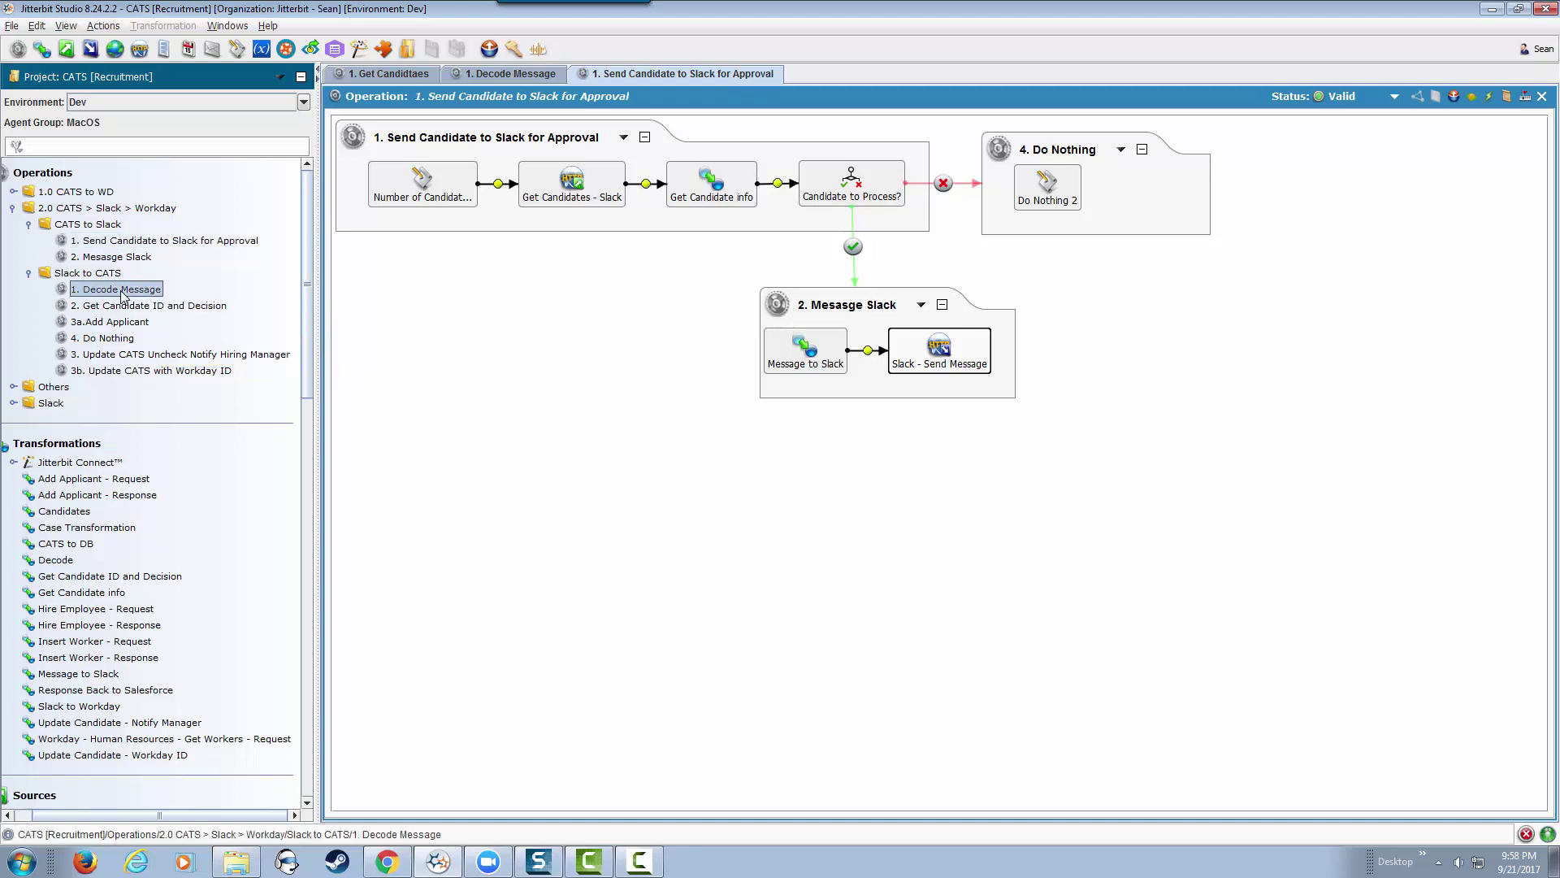